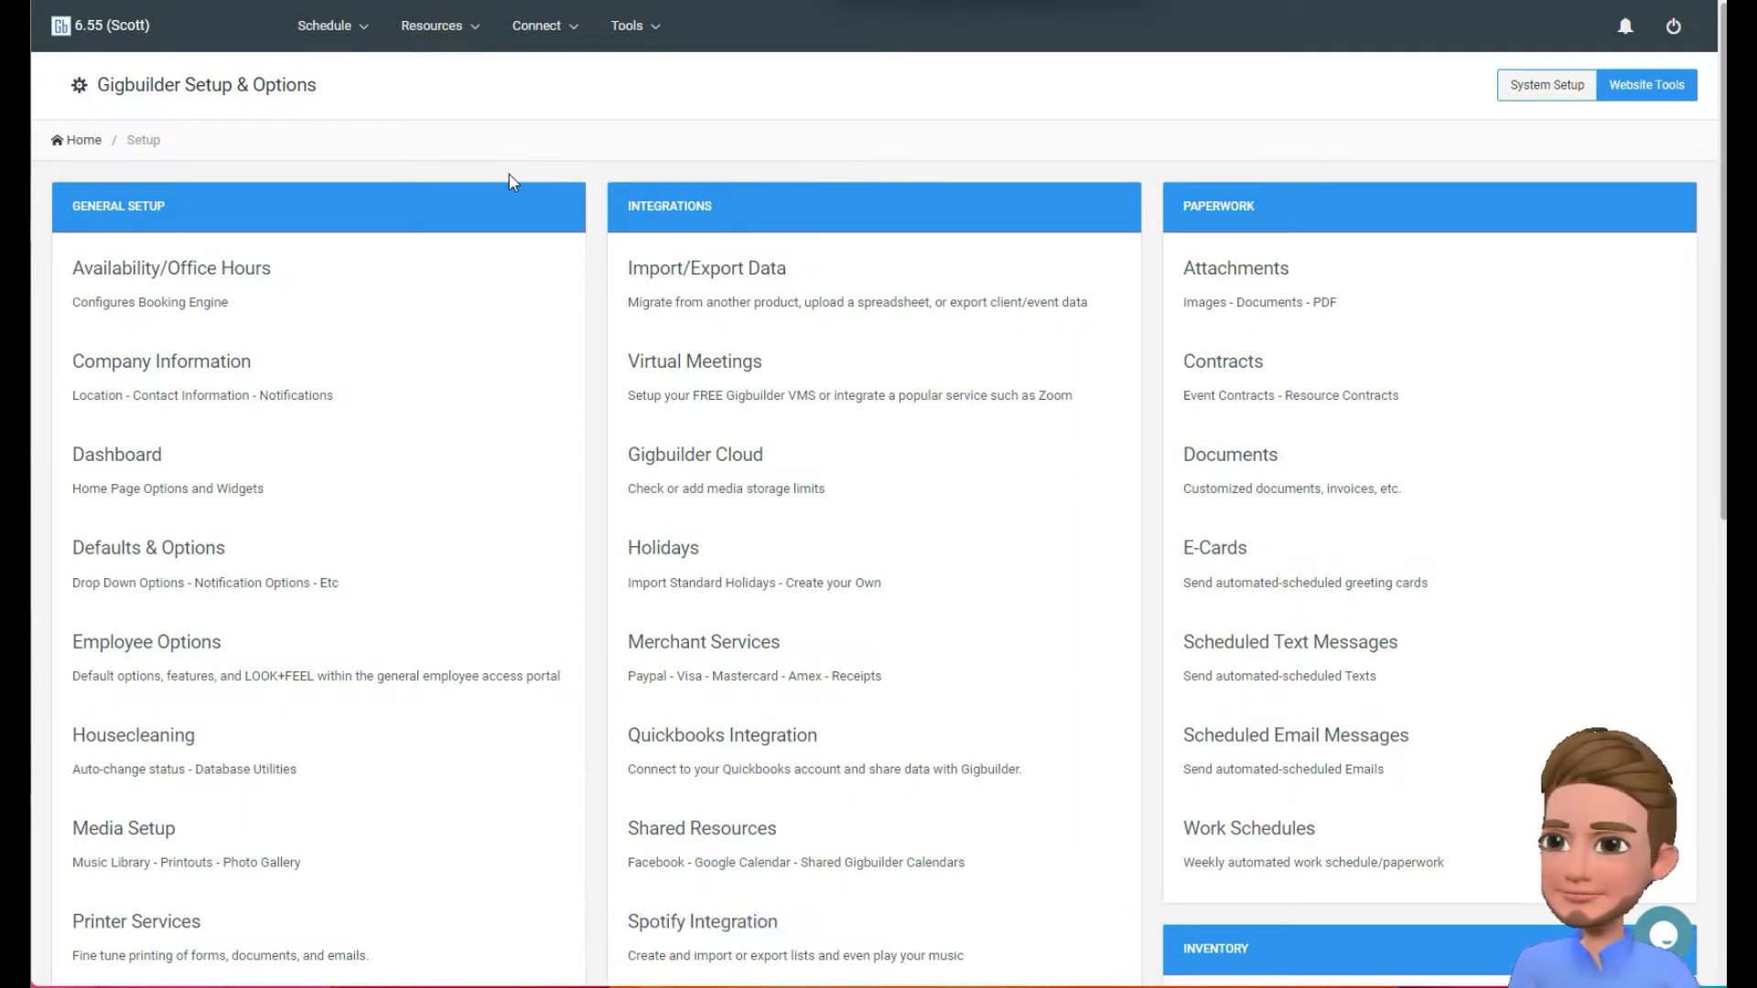
# Open the Addons list from the services section of the system setup page.
pyautogui.scroll(-6, 509, 175)
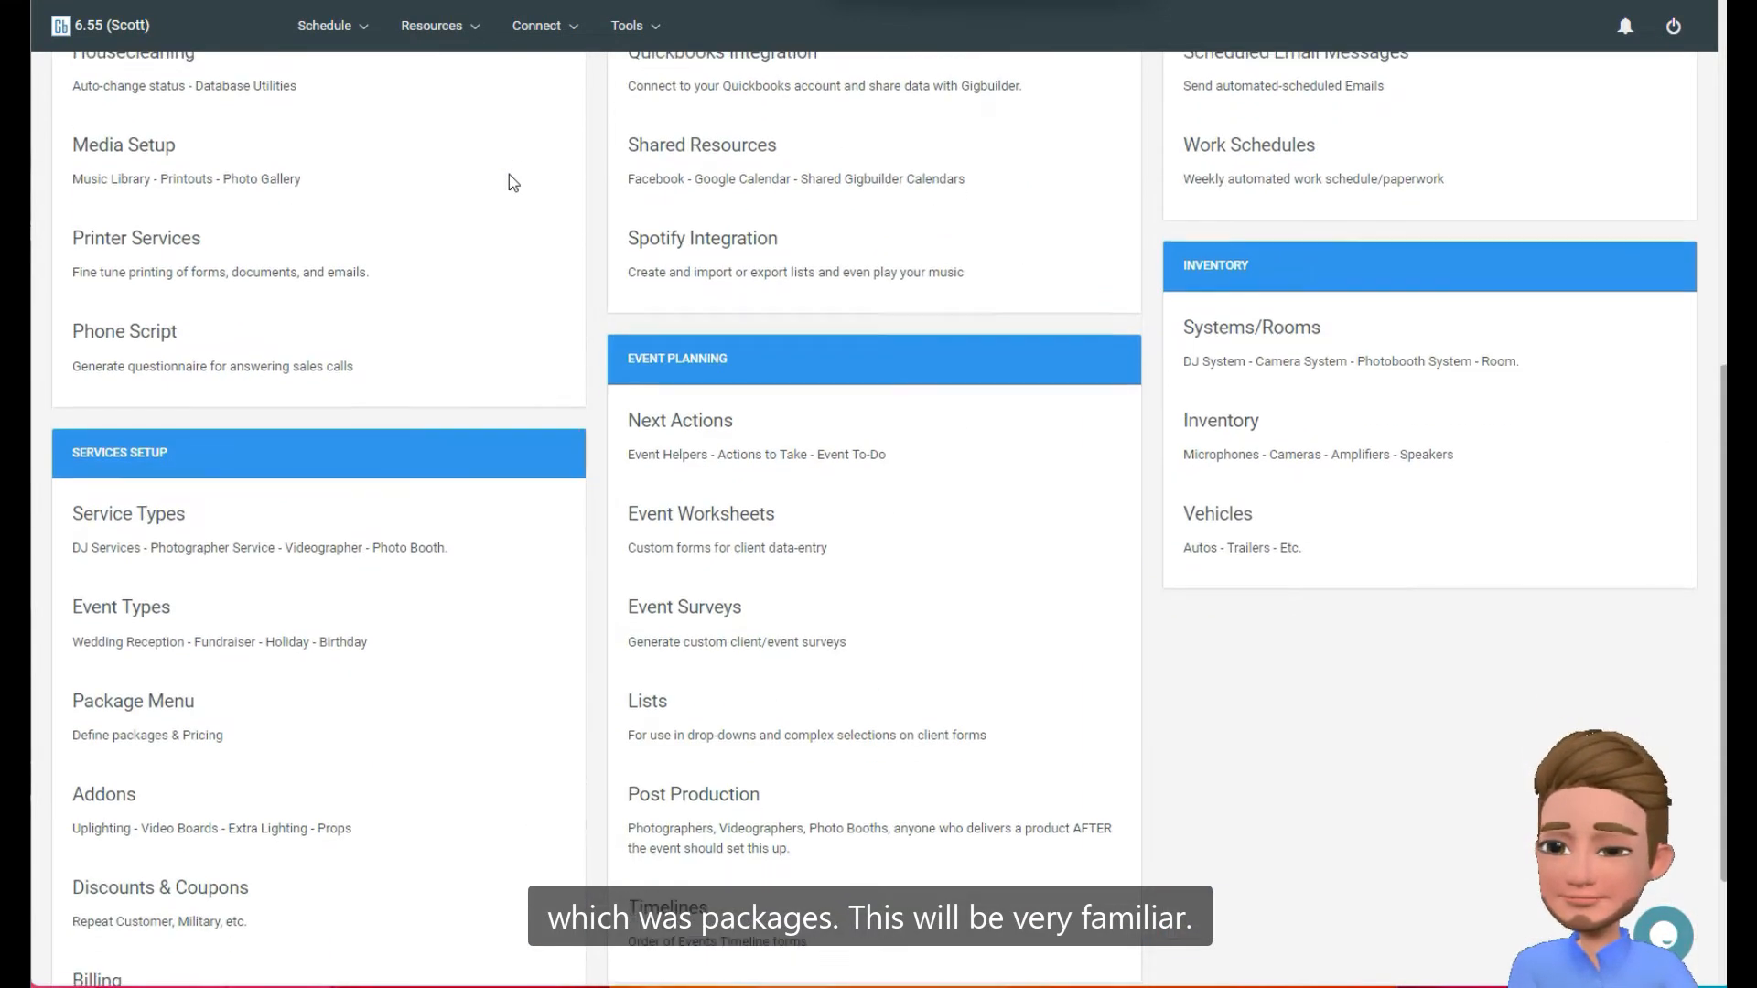
pyautogui.scroll(6, 508, 174)
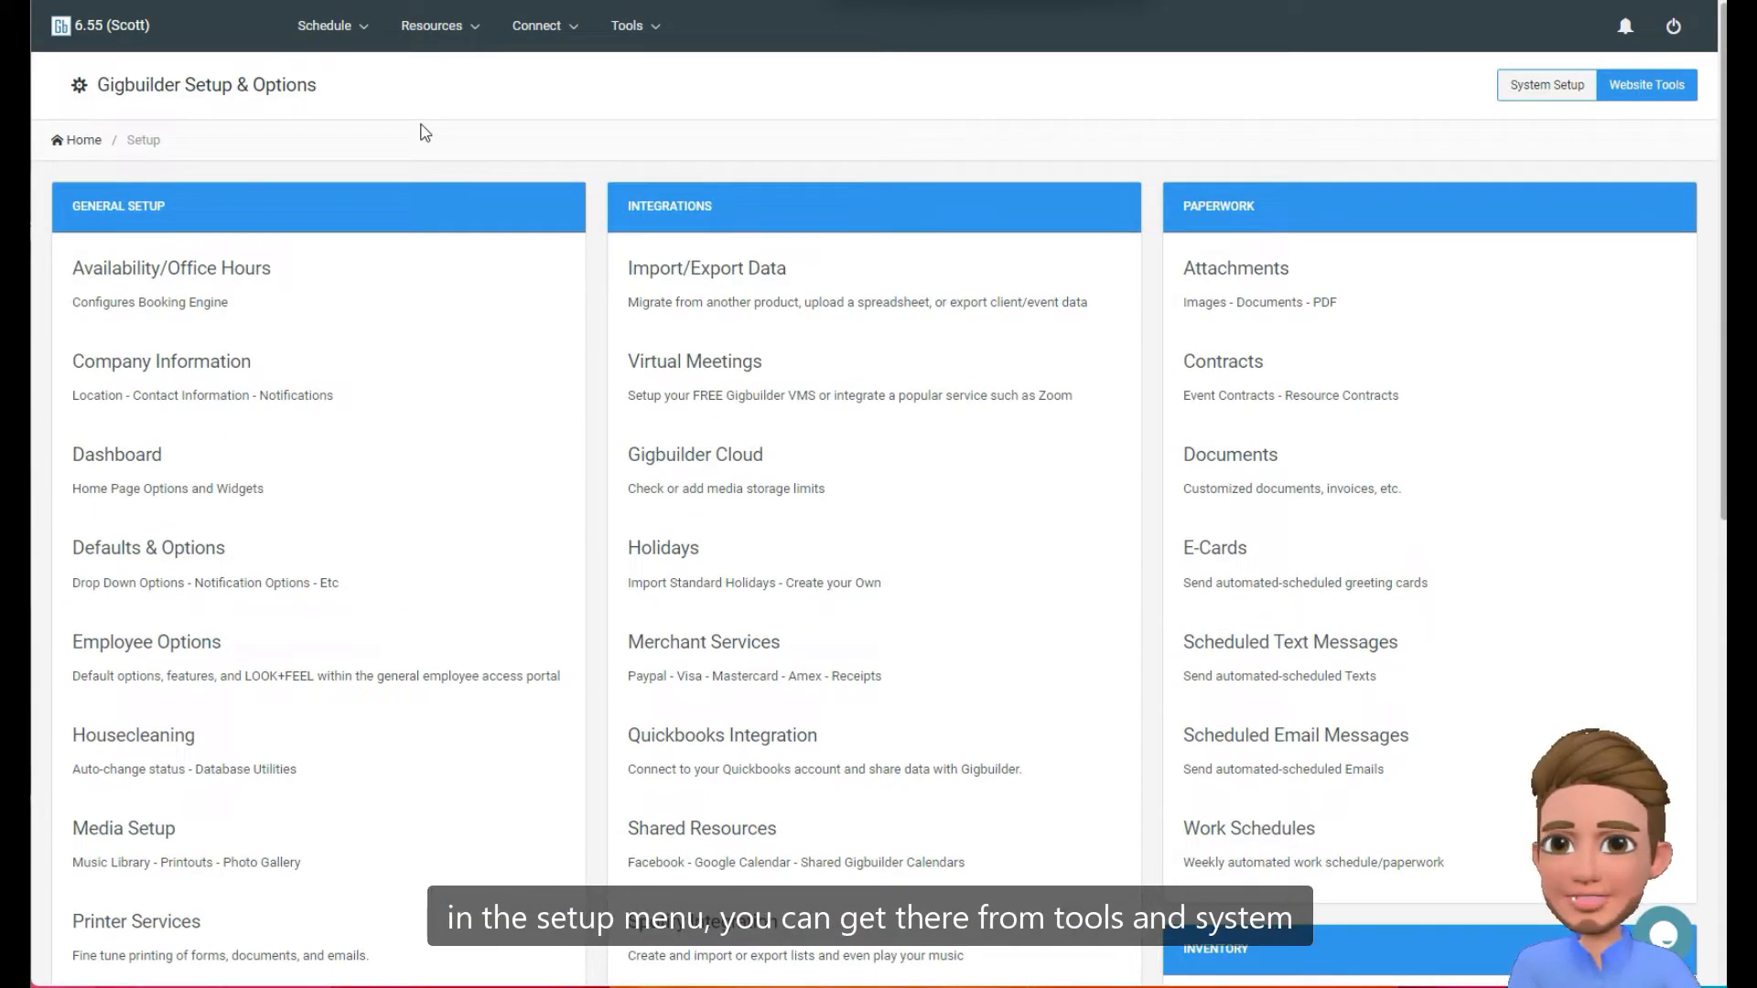
pyautogui.click(630, 28)
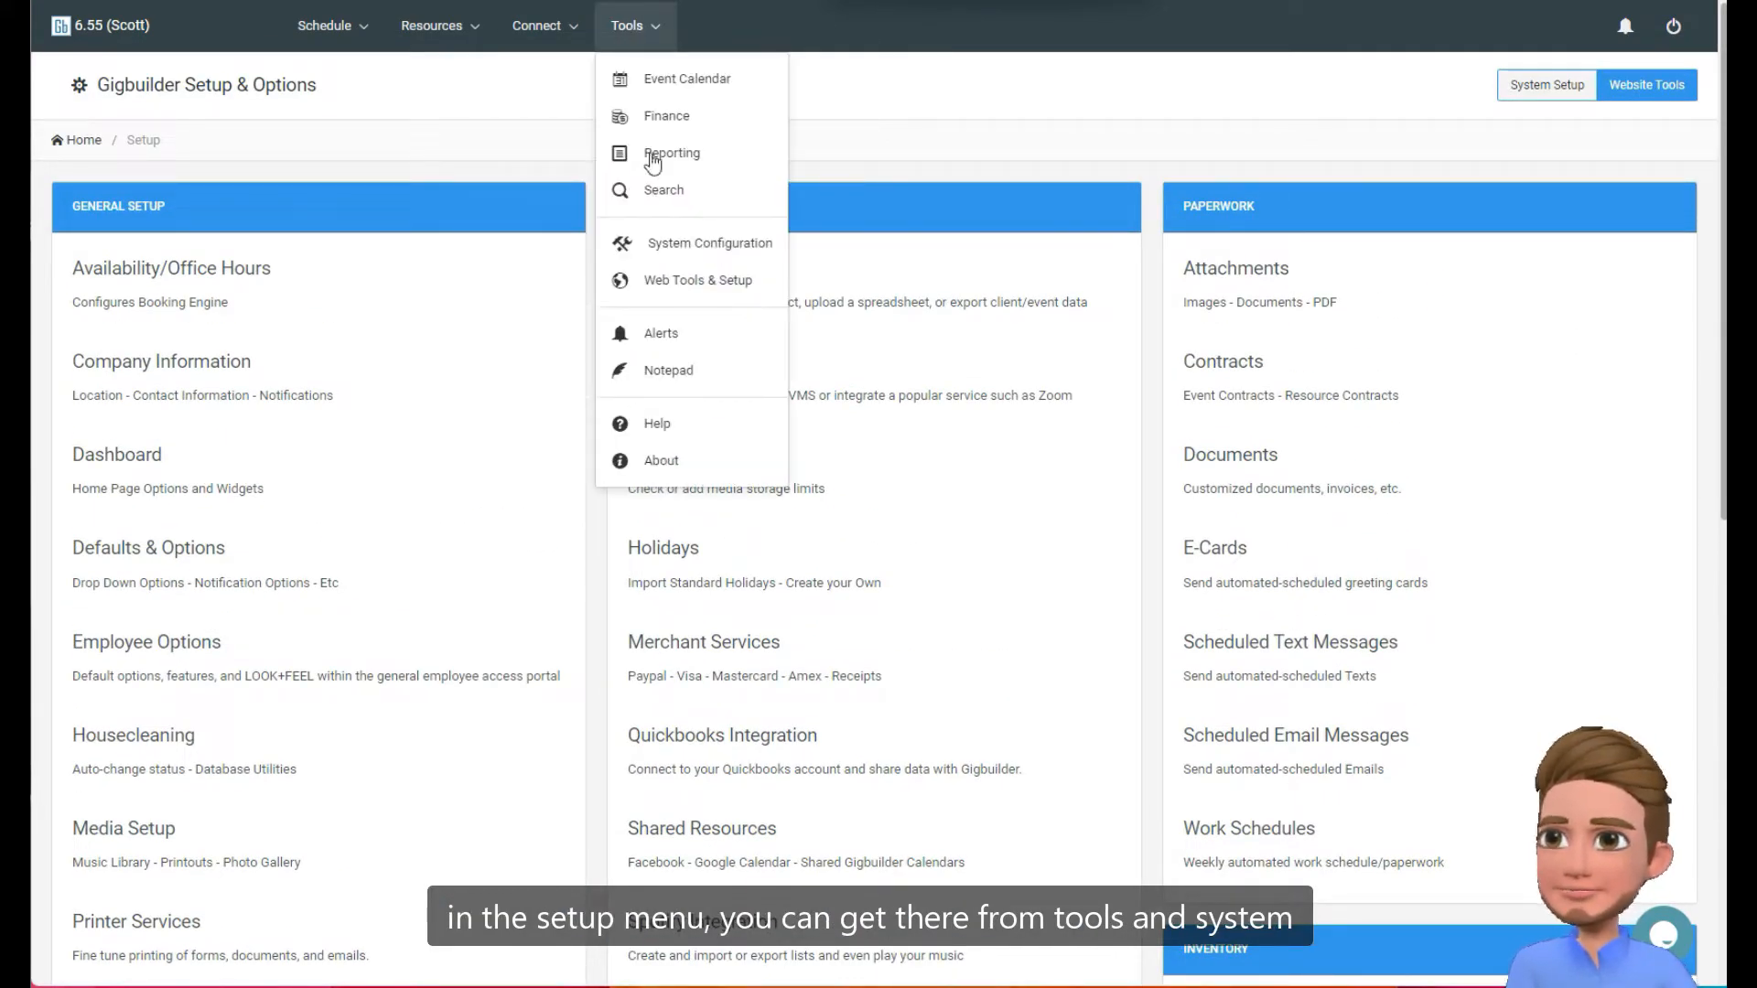
pyautogui.click(436, 212)
pyautogui.scroll(-10, 437, 212)
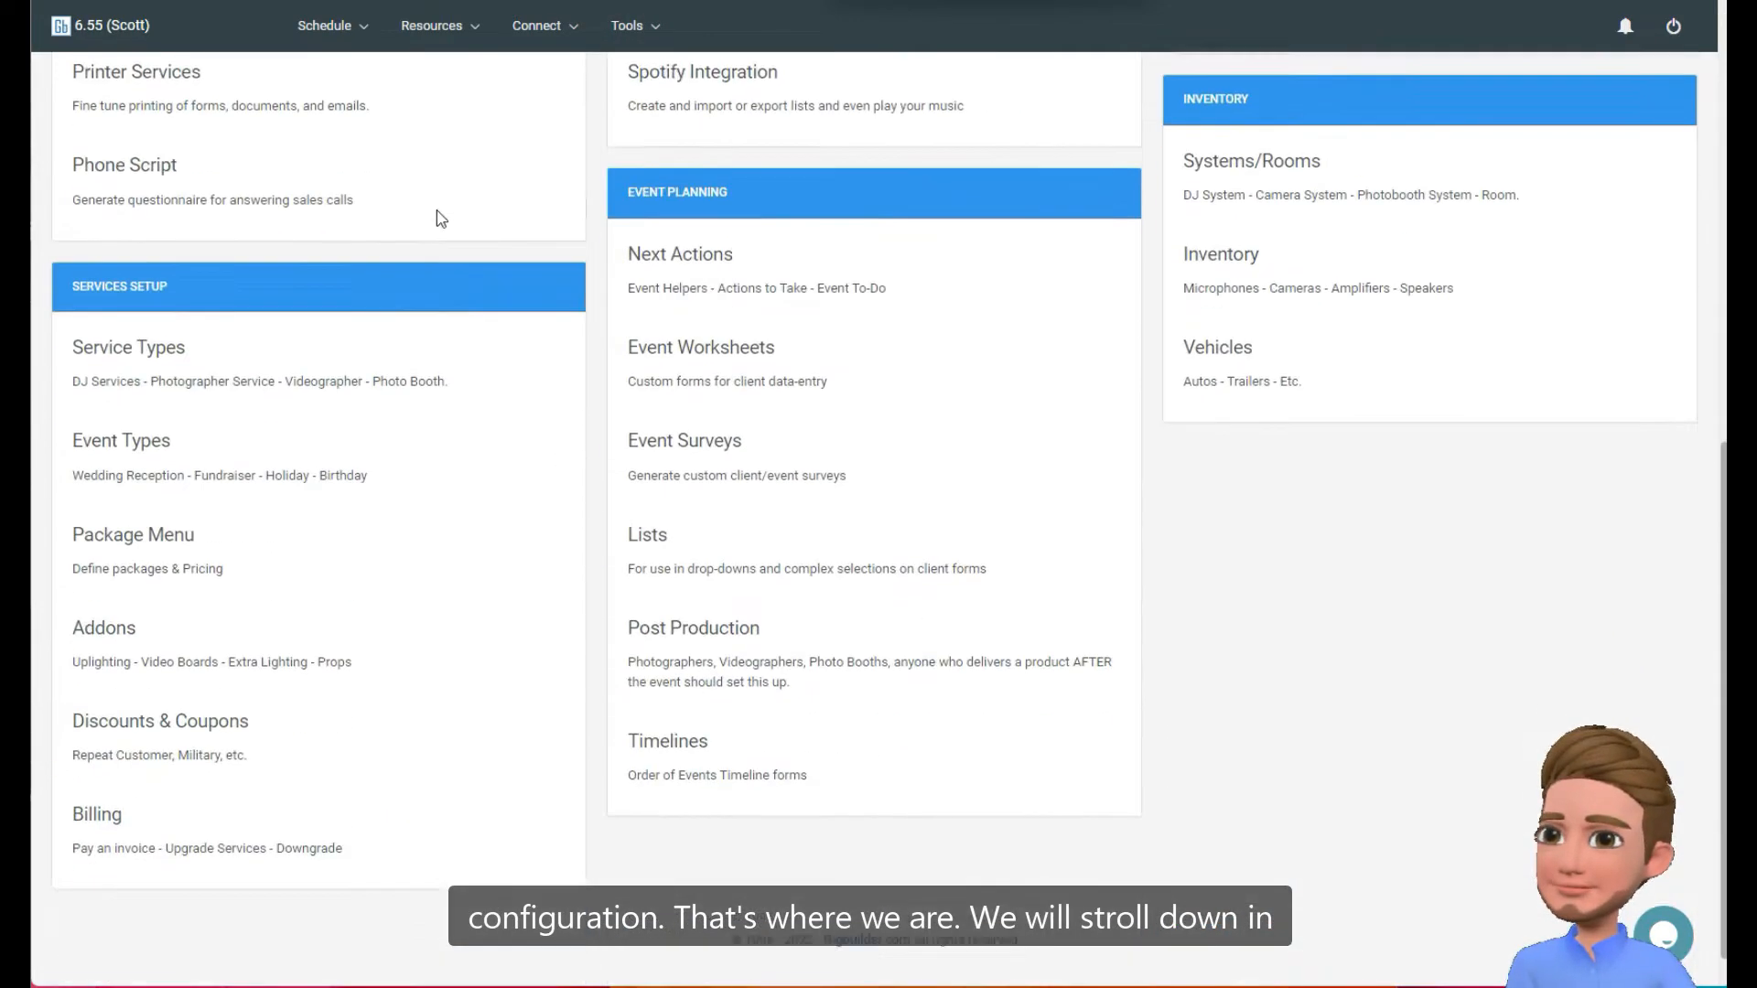
pyautogui.click(145, 622)
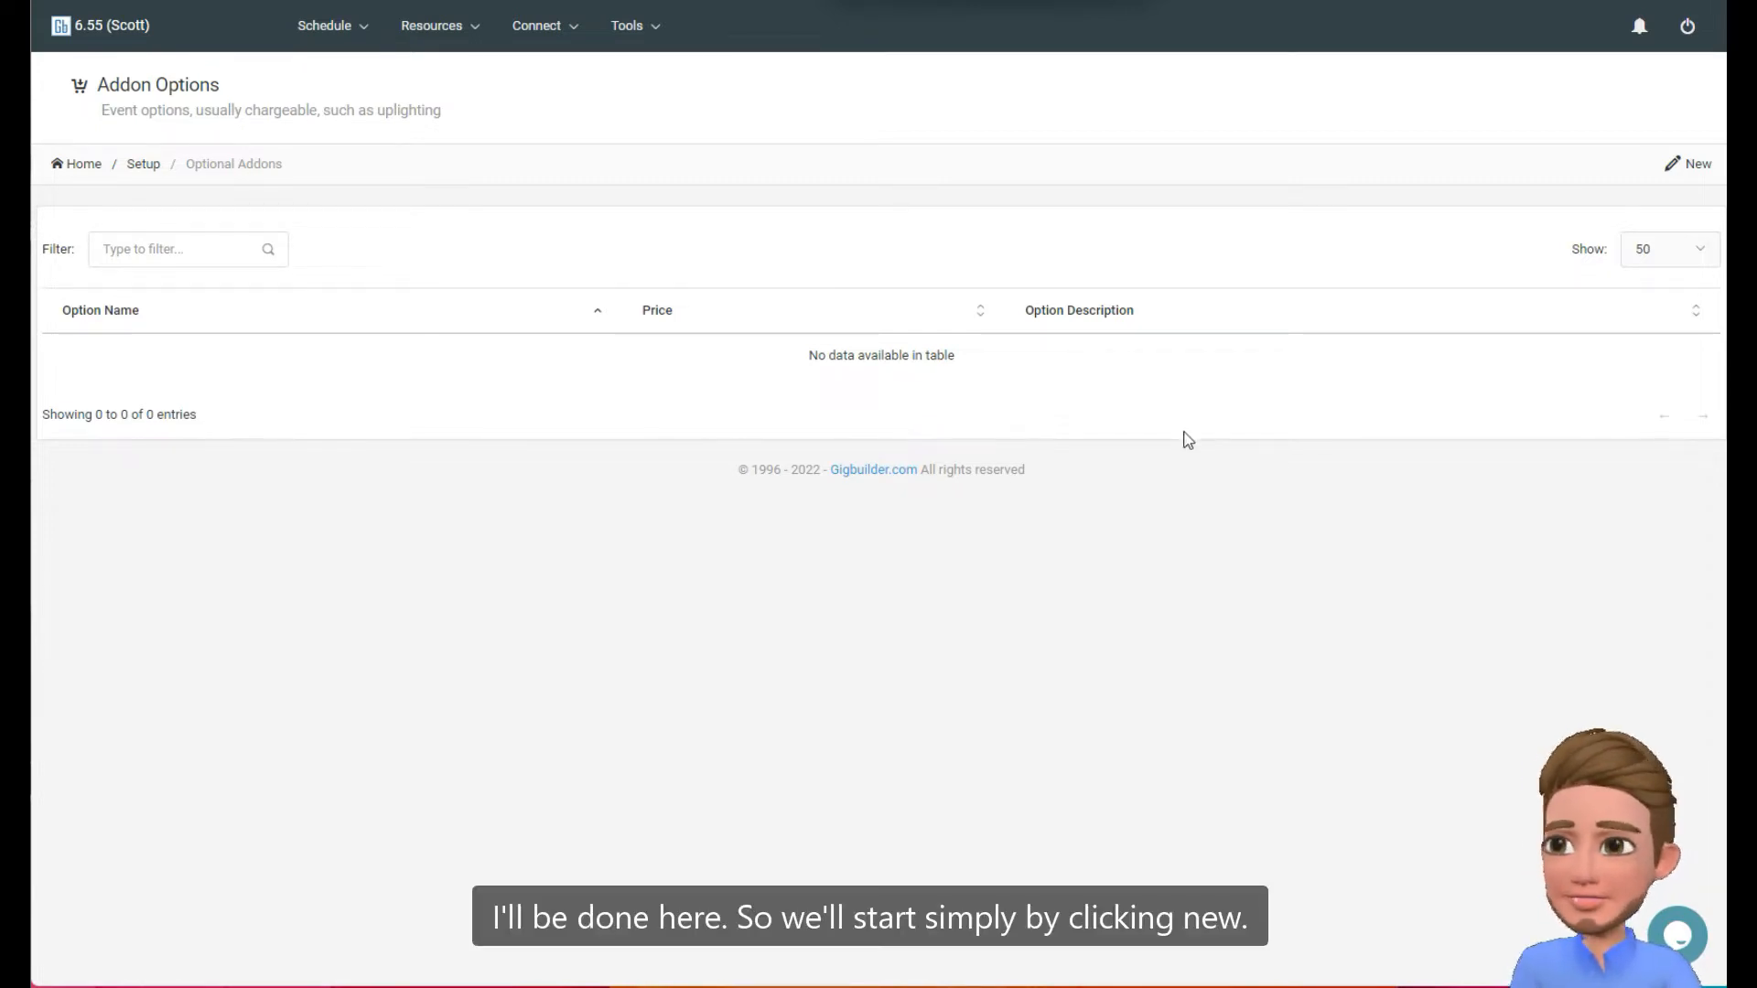
# Create a new addon option and name it "Uplighting".
pyautogui.click(1698, 167)
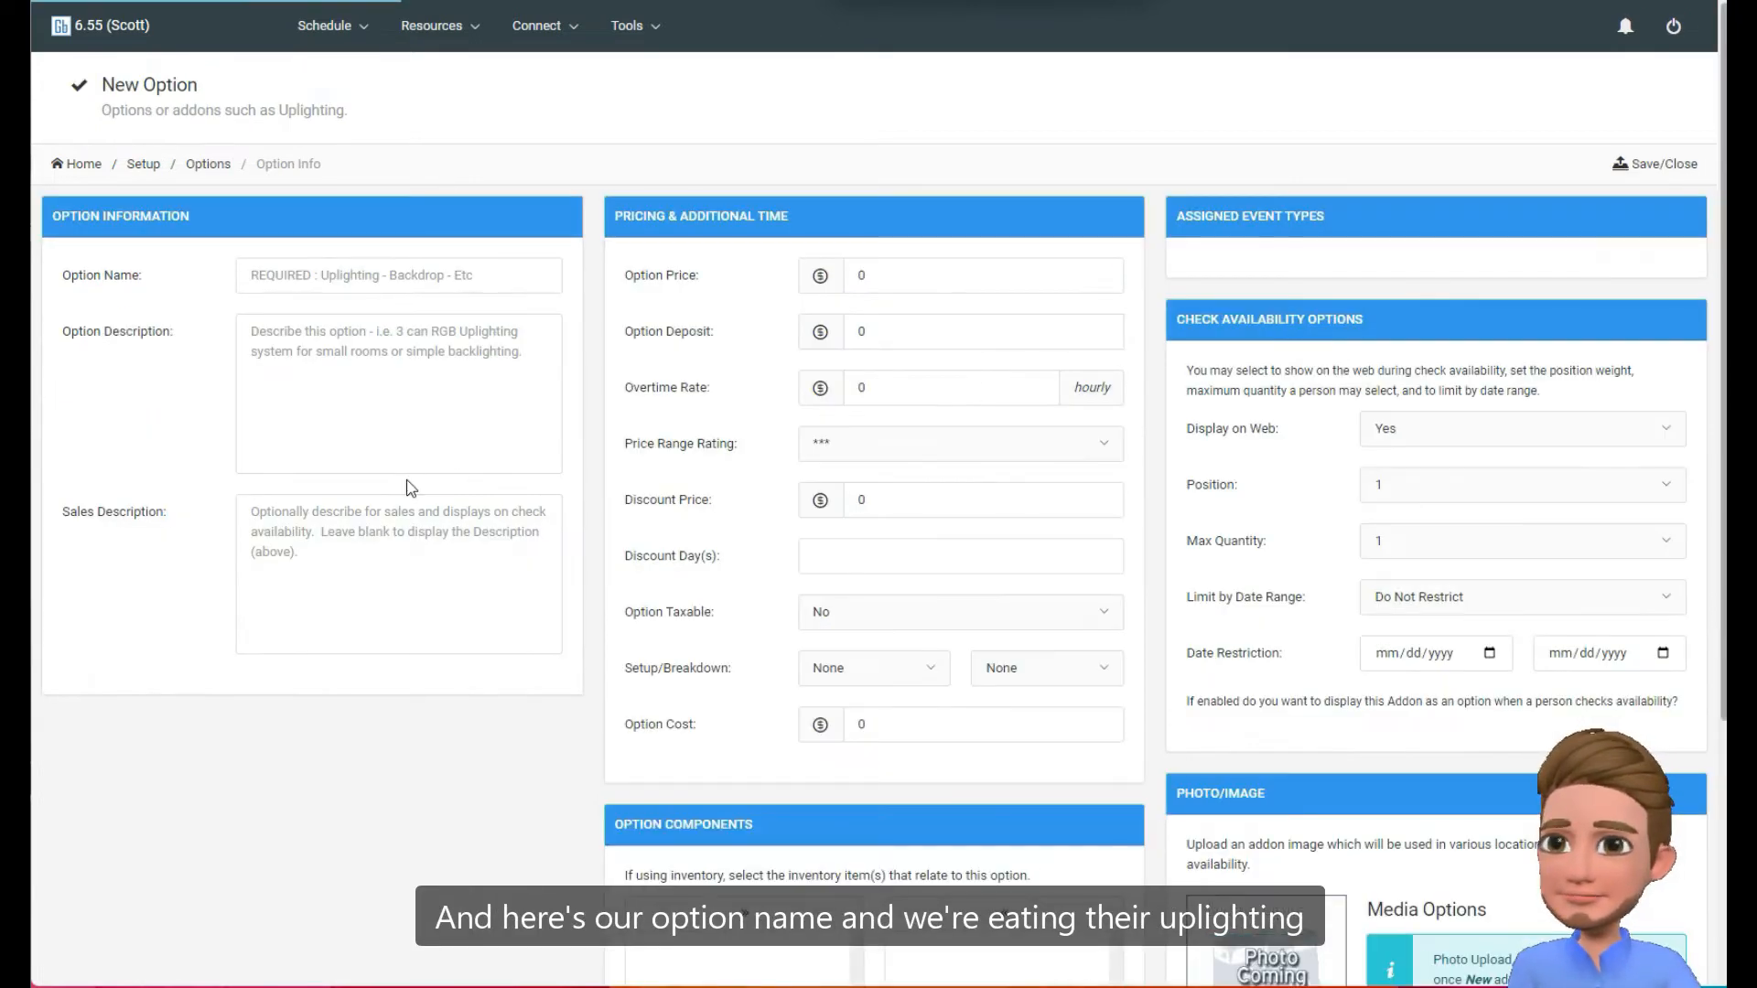
pyautogui.click(381, 280)
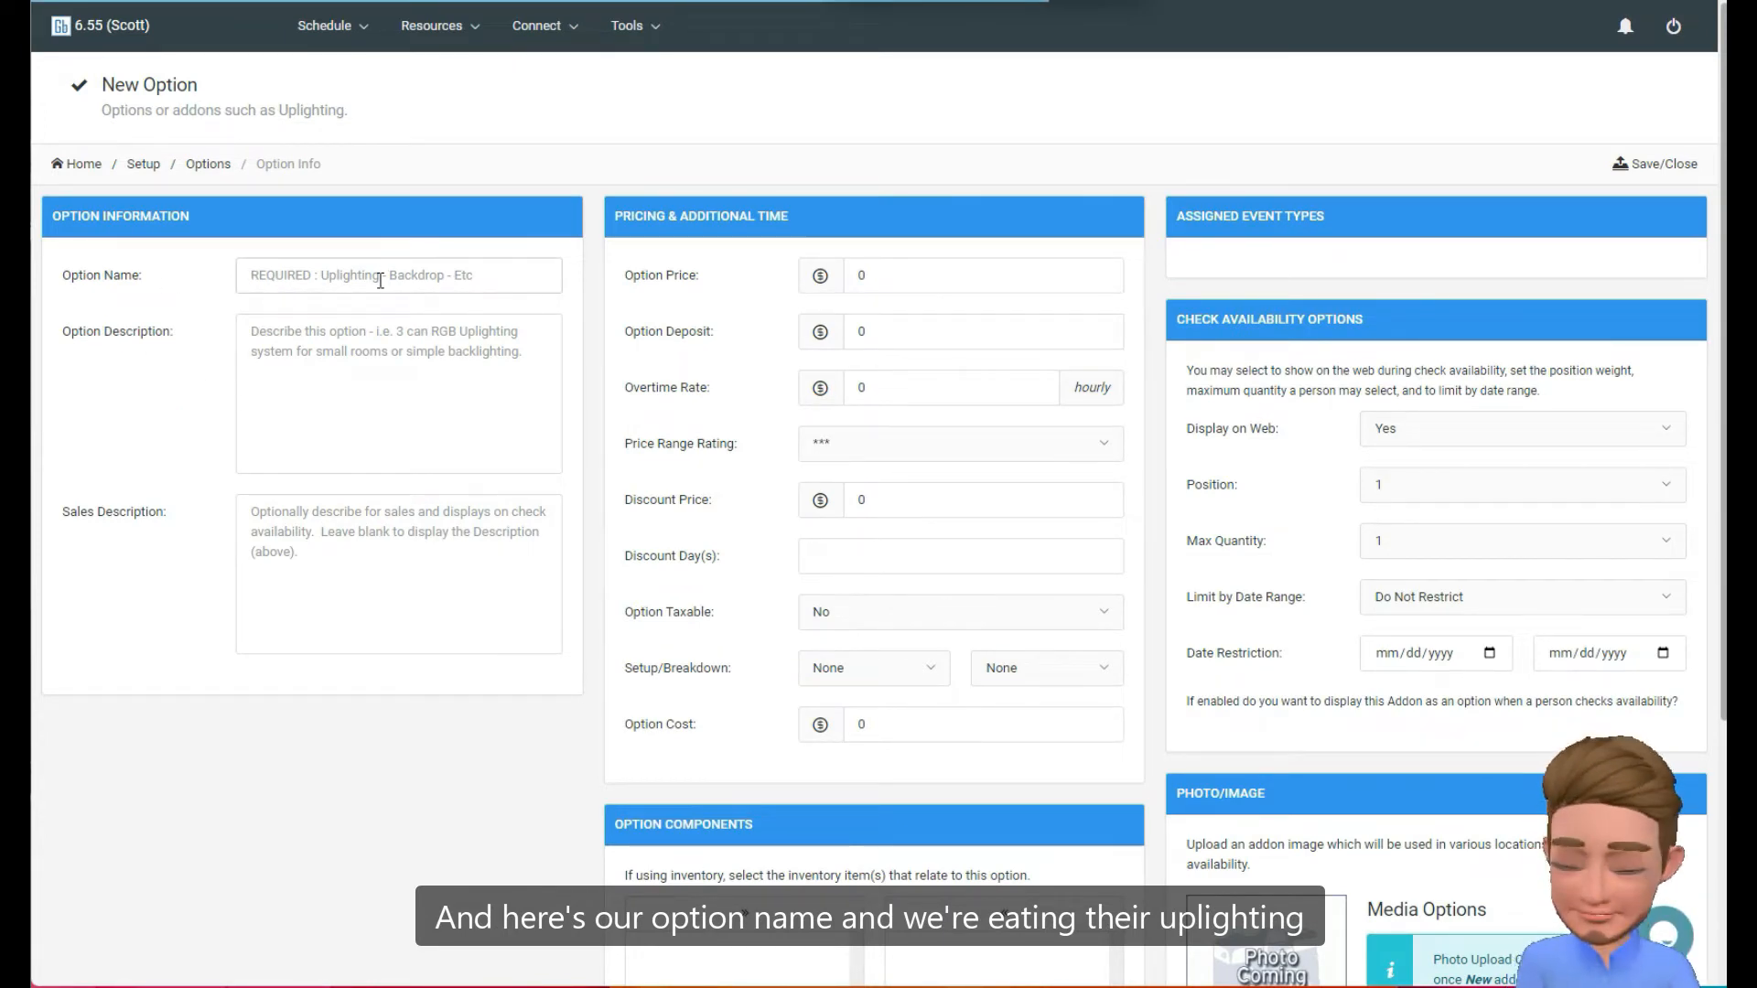
pyautogui.write('Upl')
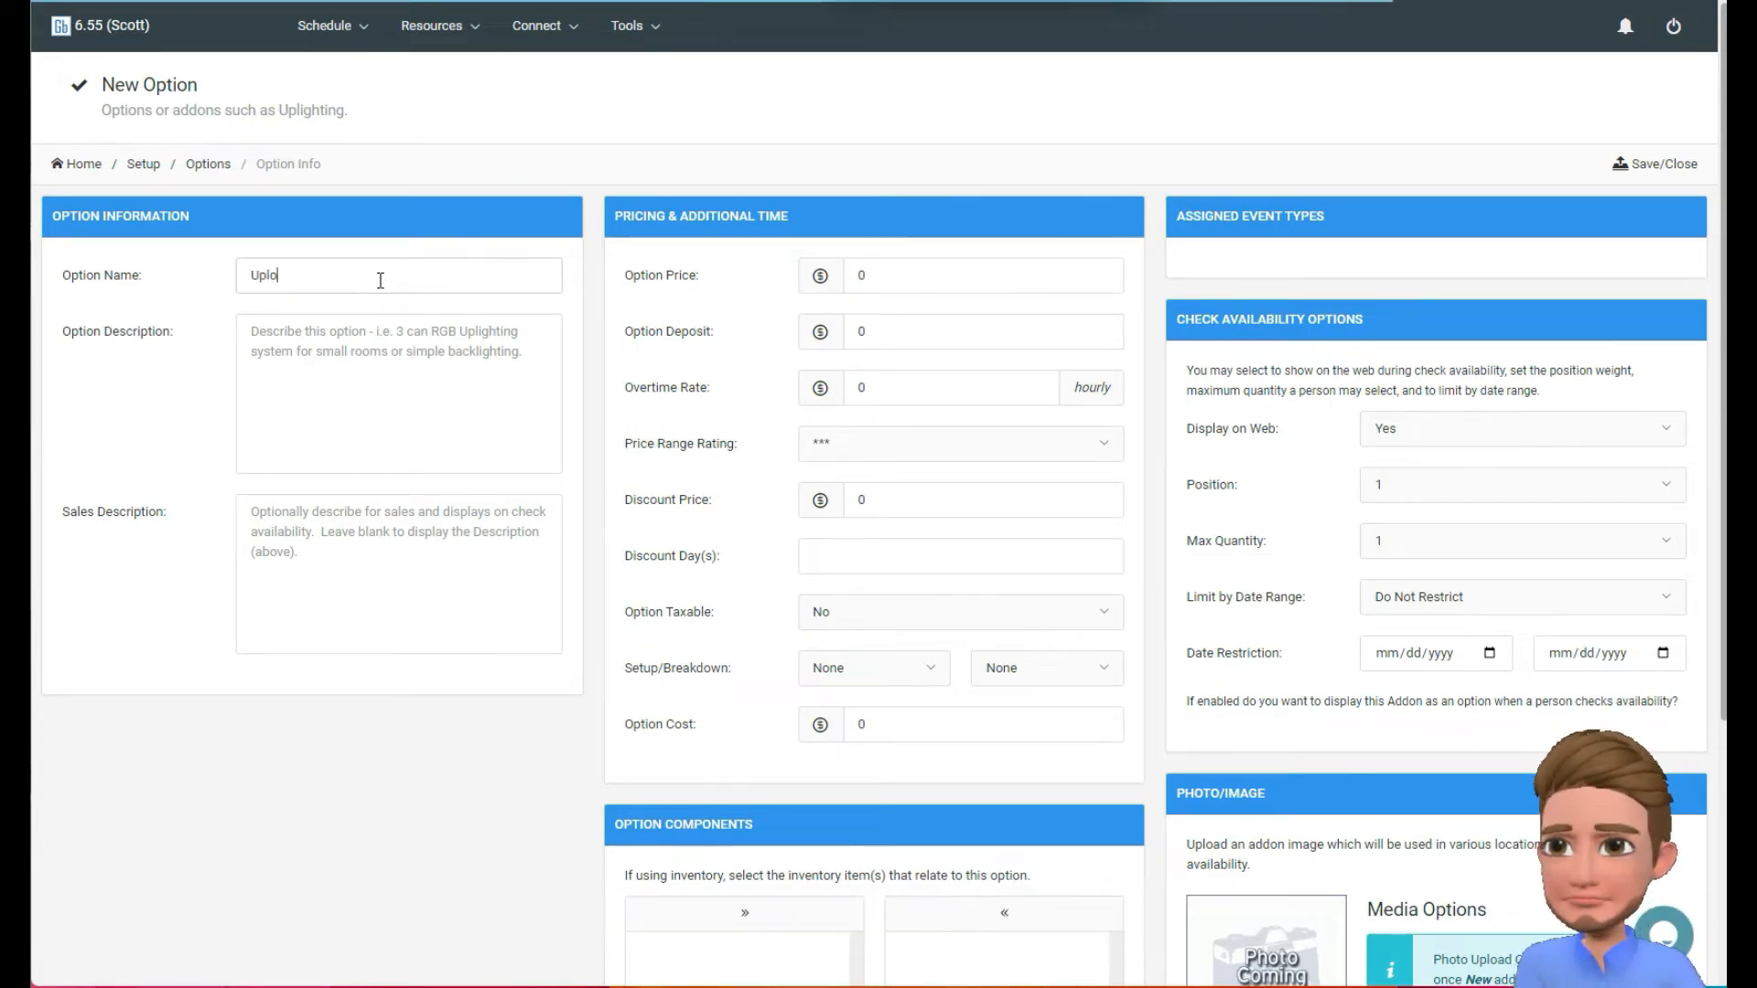
pyautogui.write('ighting')
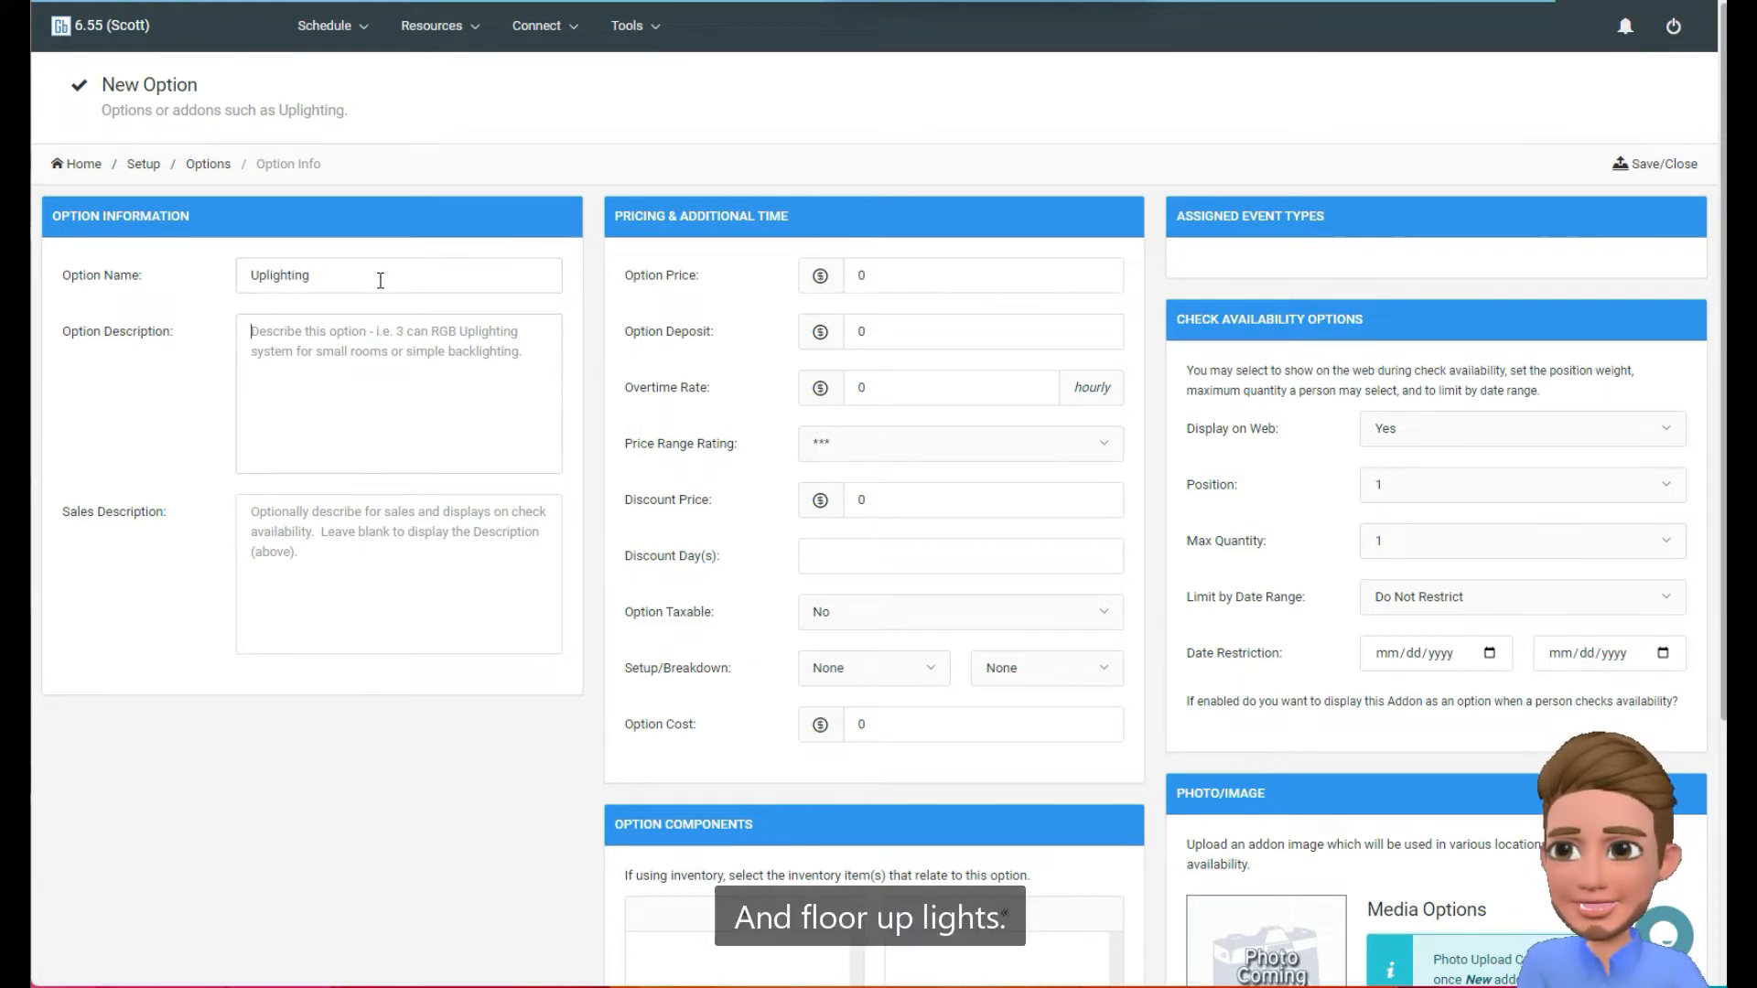
pyautogui.write('4 uplights')
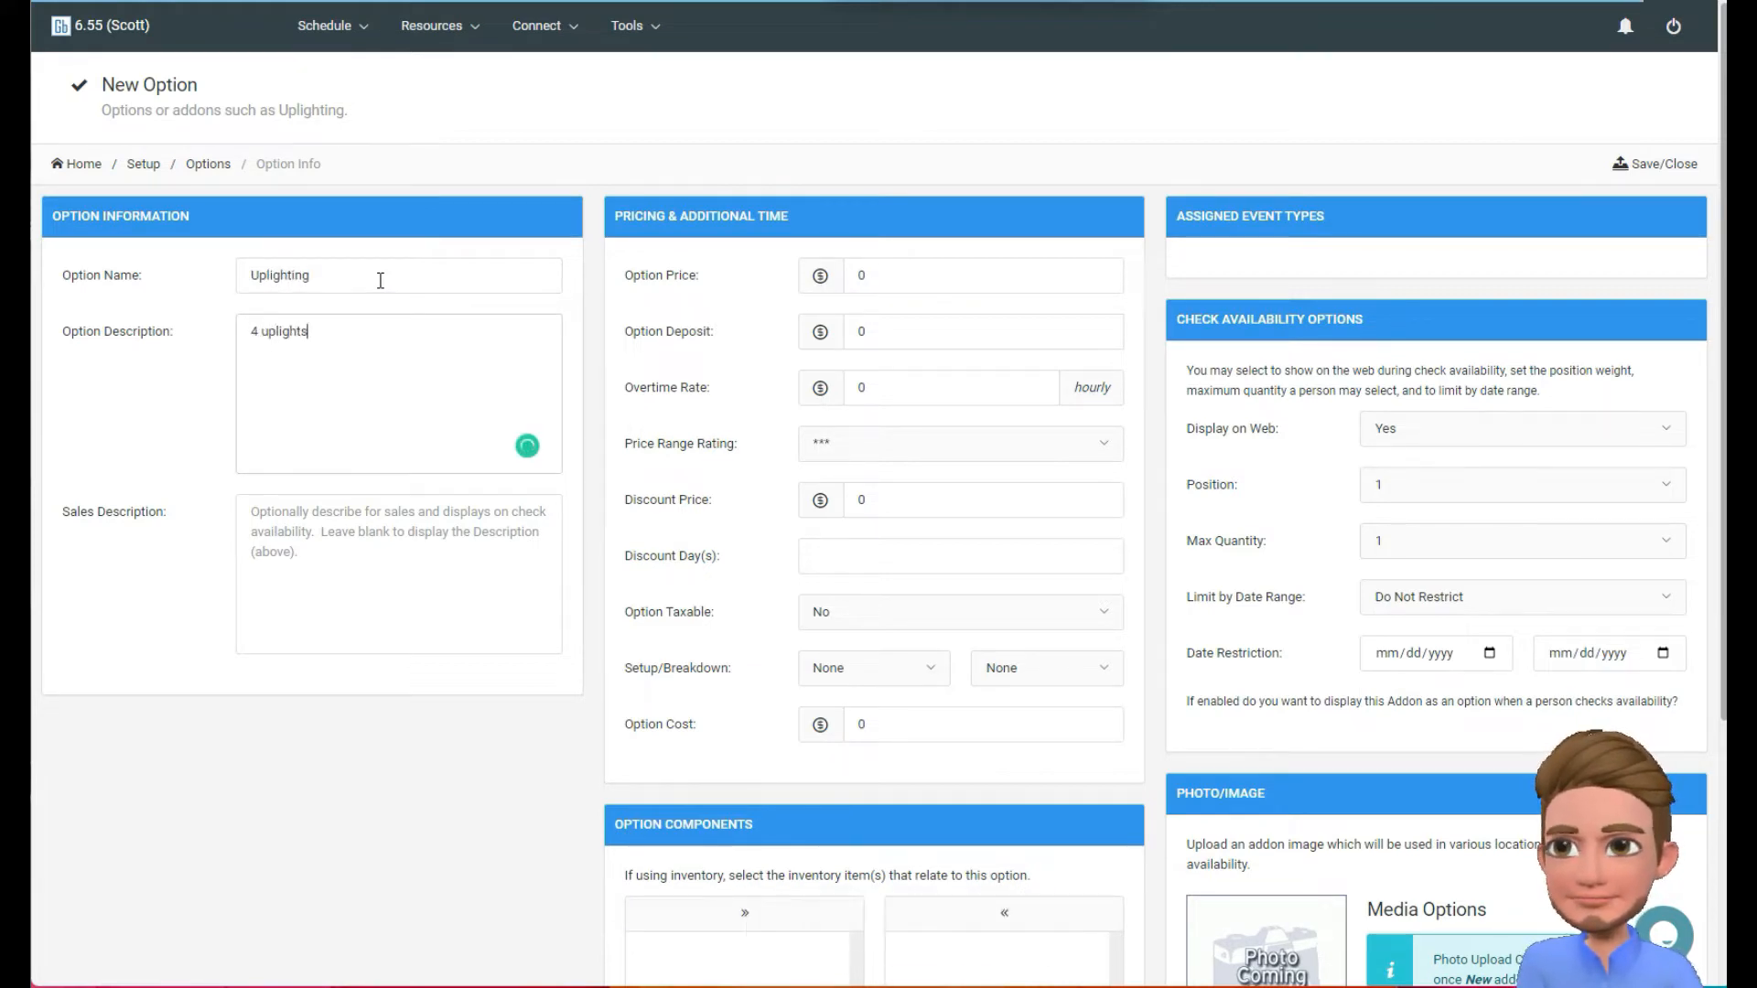
pyautogui.write(' f')
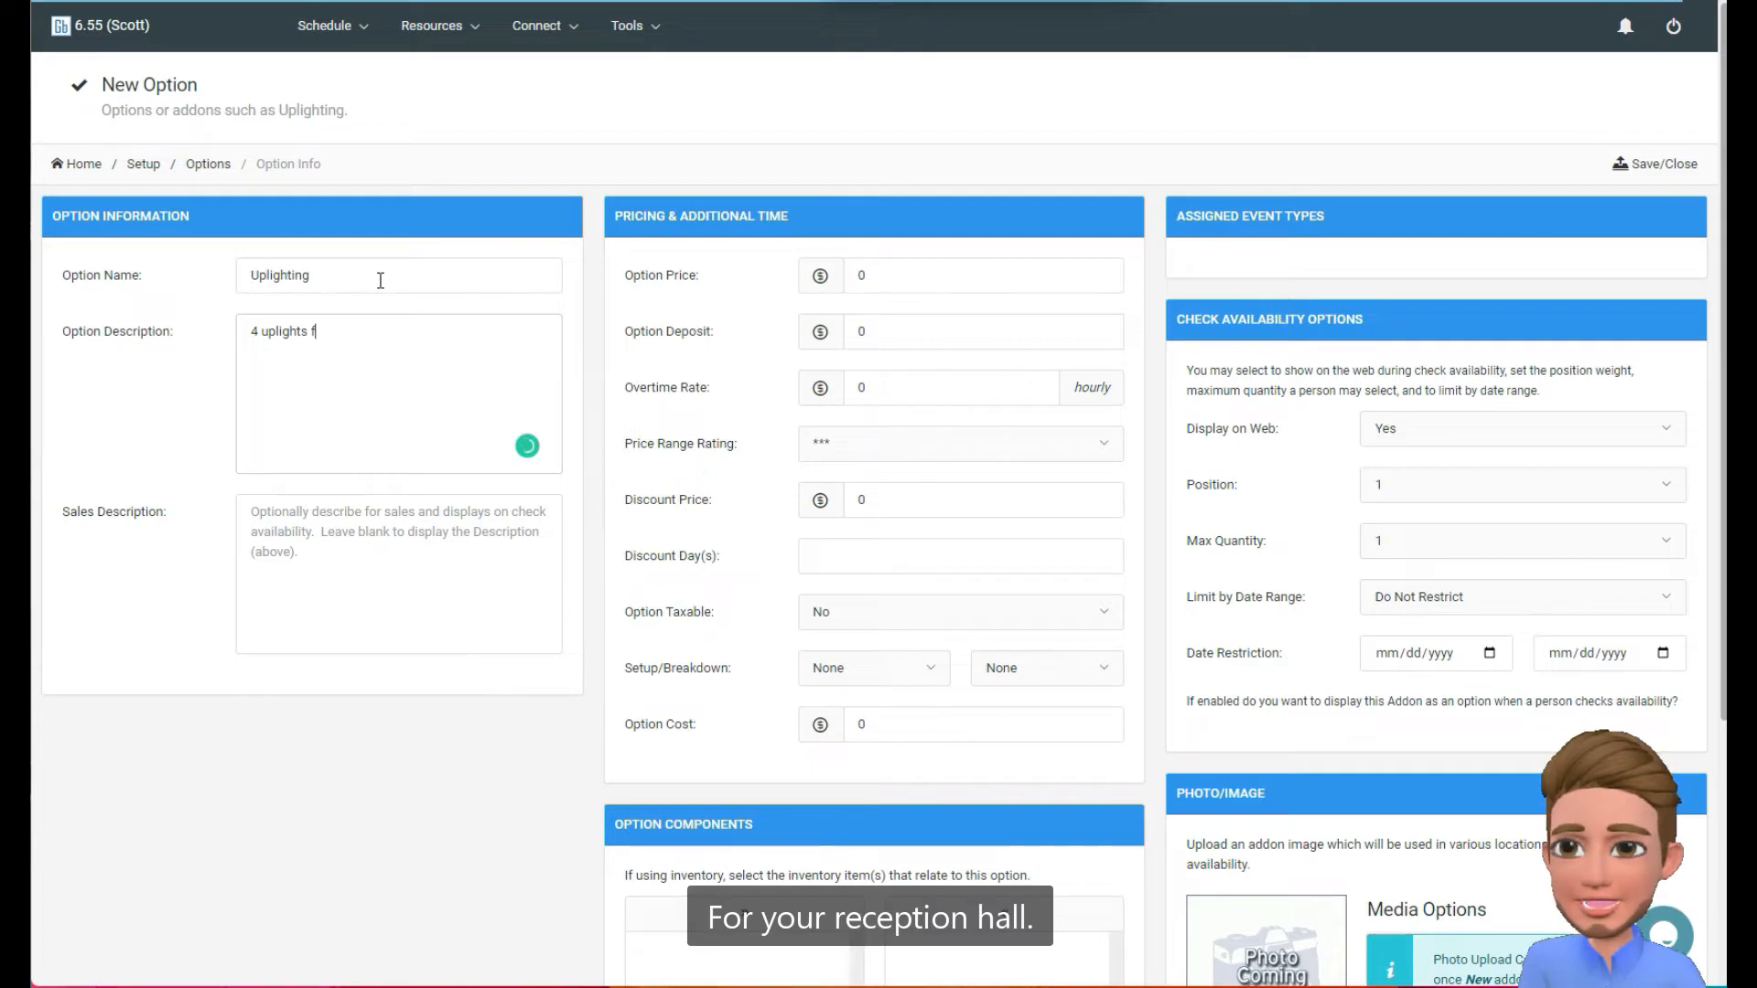
pyautogui.write('or your reception a')
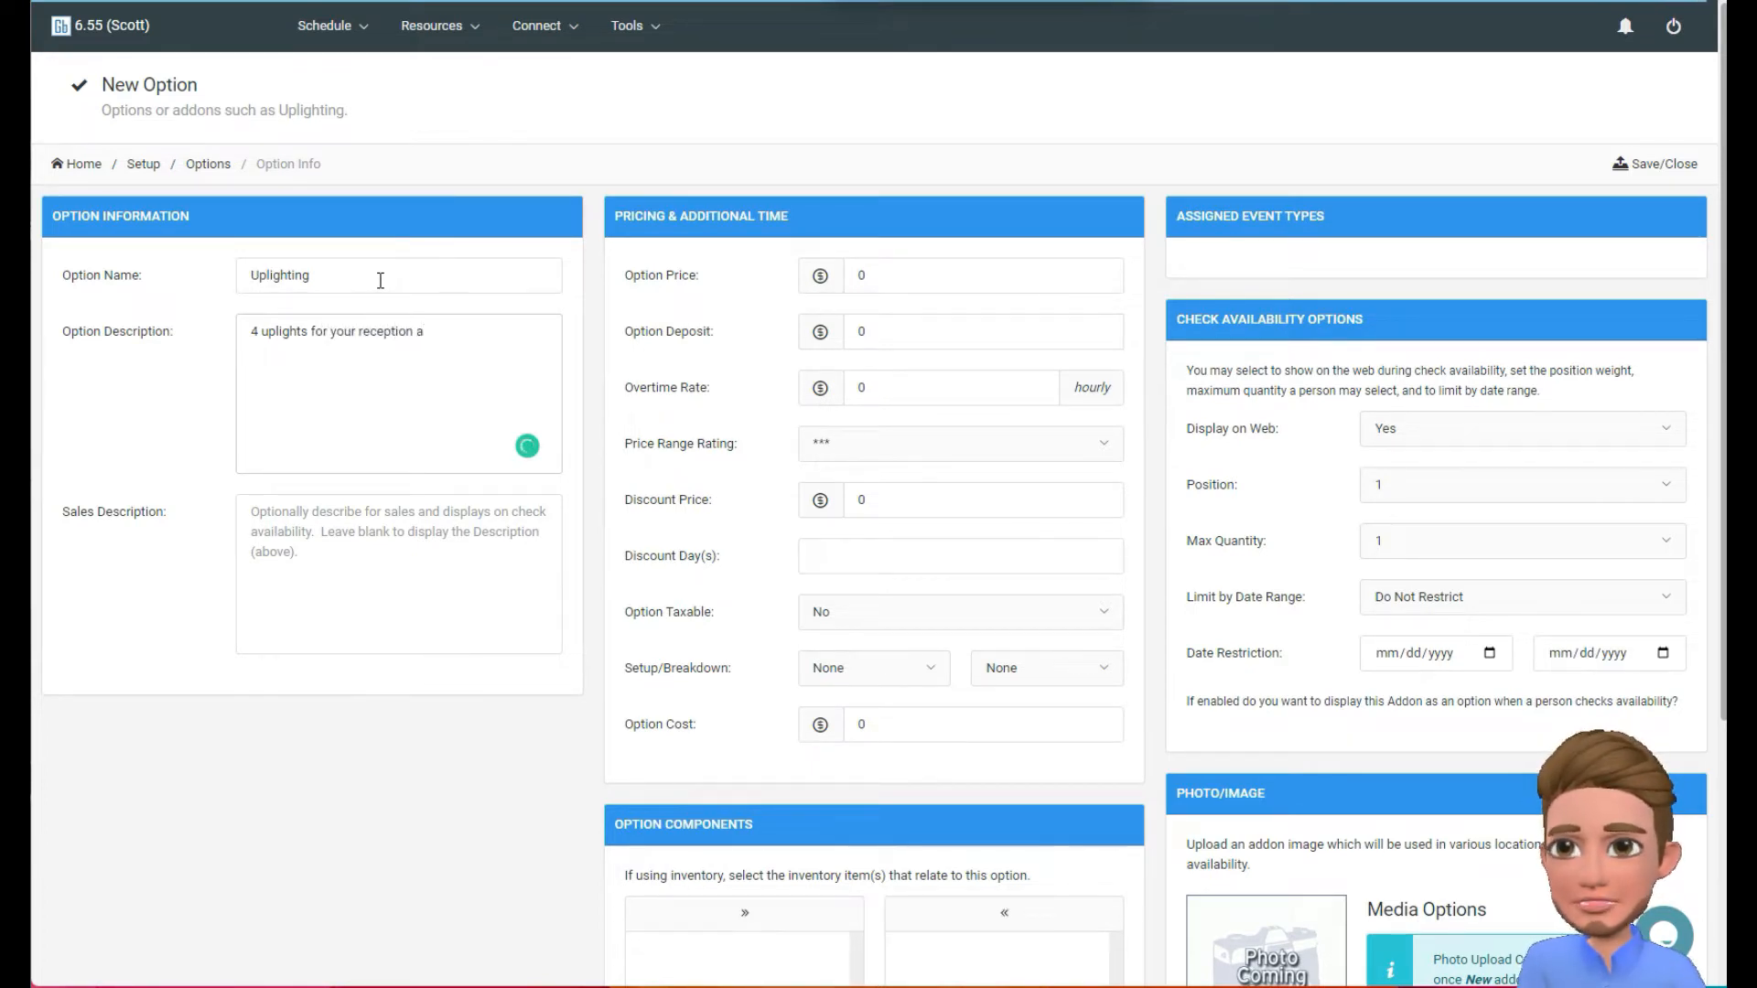
# Enter "4 uplights for your reception hall" as the option description, leaving the sales description blank.
pyautogui.press('BackSpace')
pyautogui.write('hall')
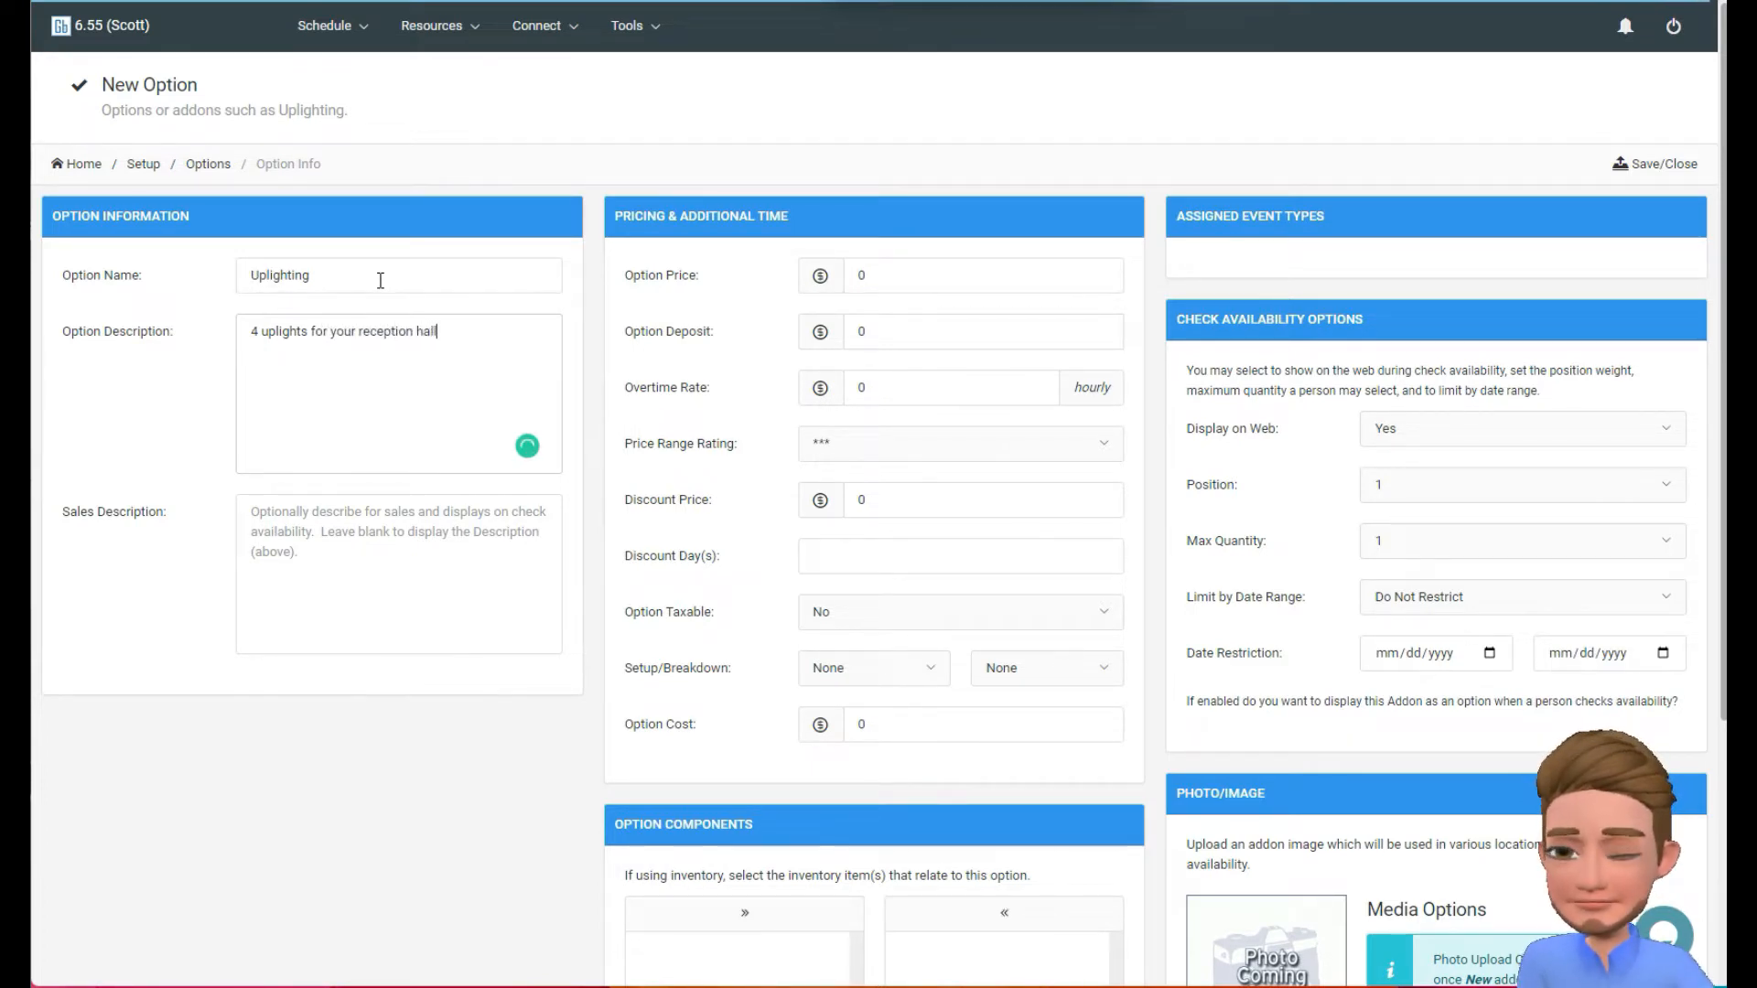
pyautogui.press('Tab')
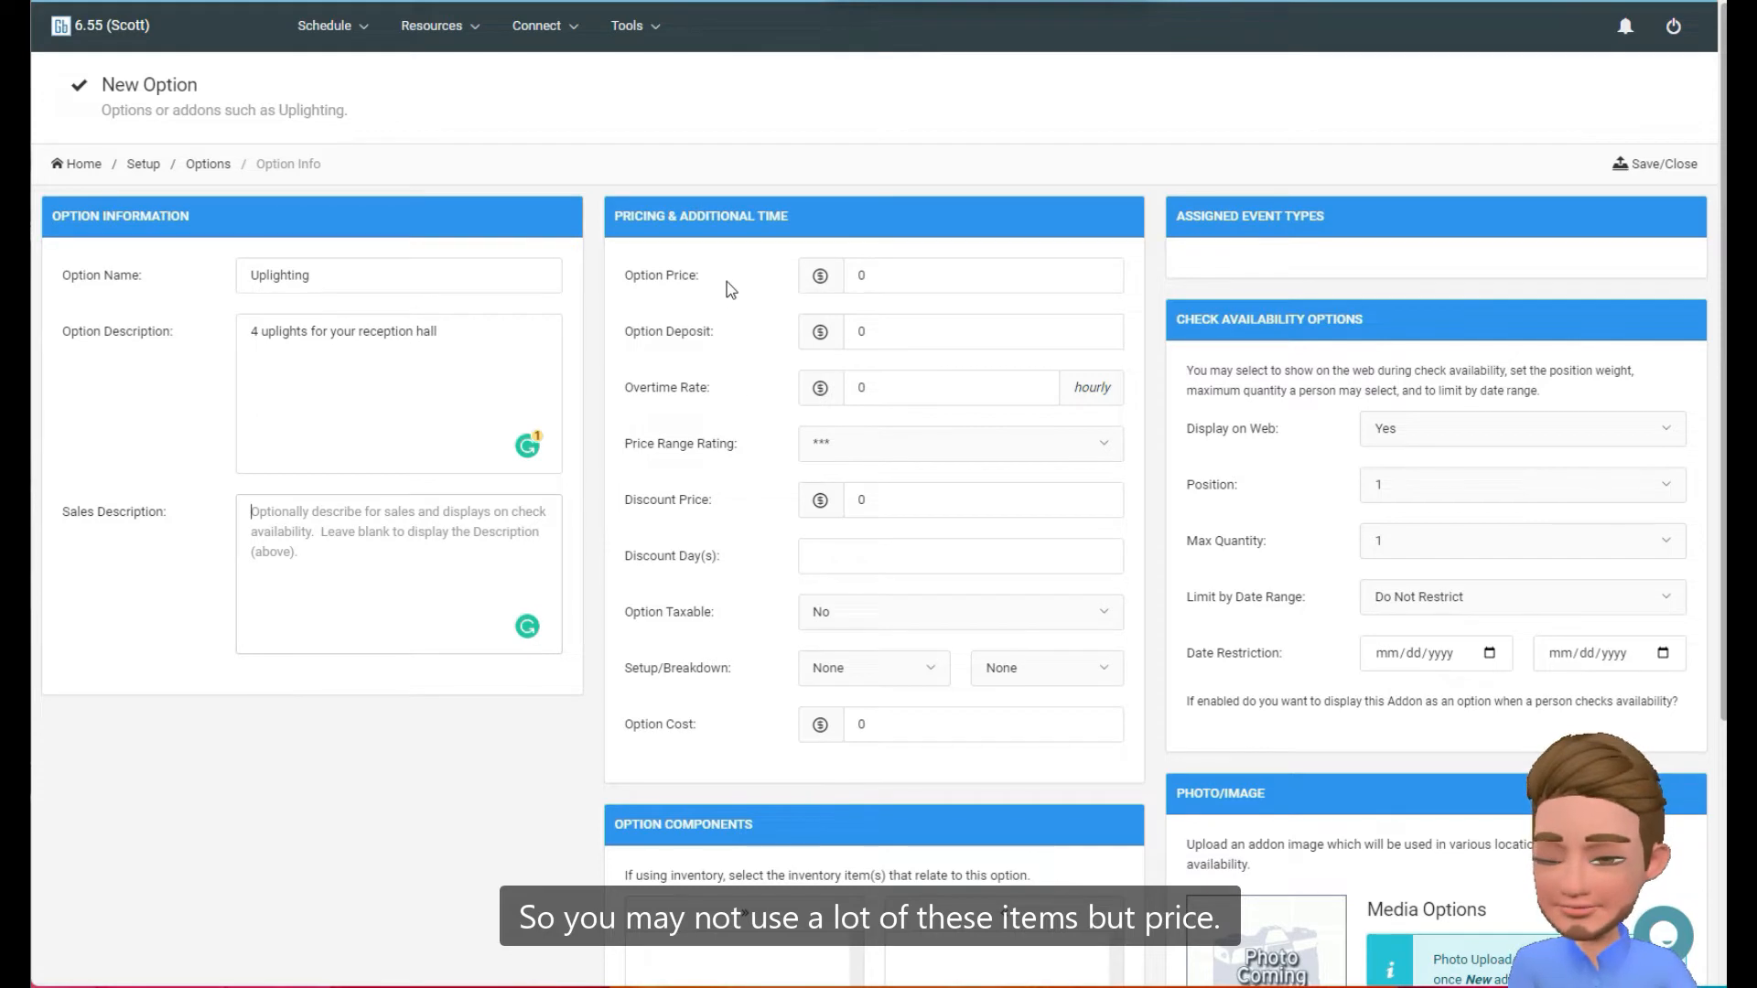
# Set the option price to 45.00 and the price range rating to two stars, without a deposit or overtime rate.
pyautogui.click(942, 271)
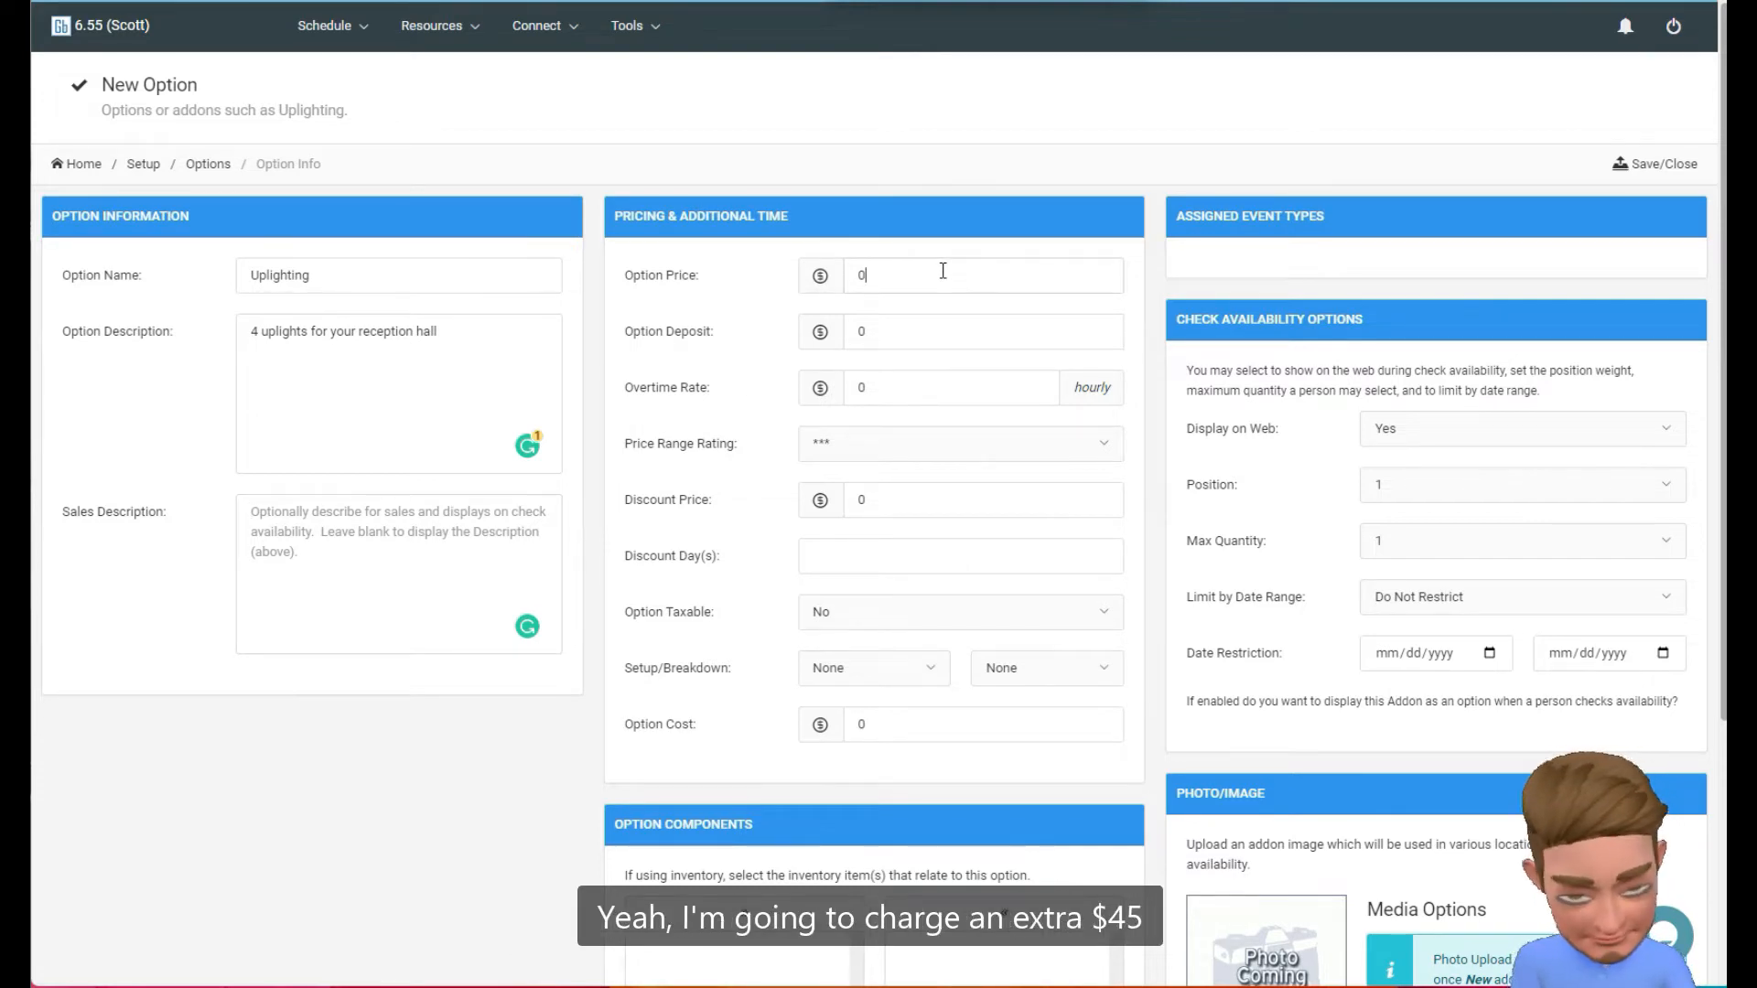
pyautogui.press('BackSpace')
pyautogui.write('45.00')
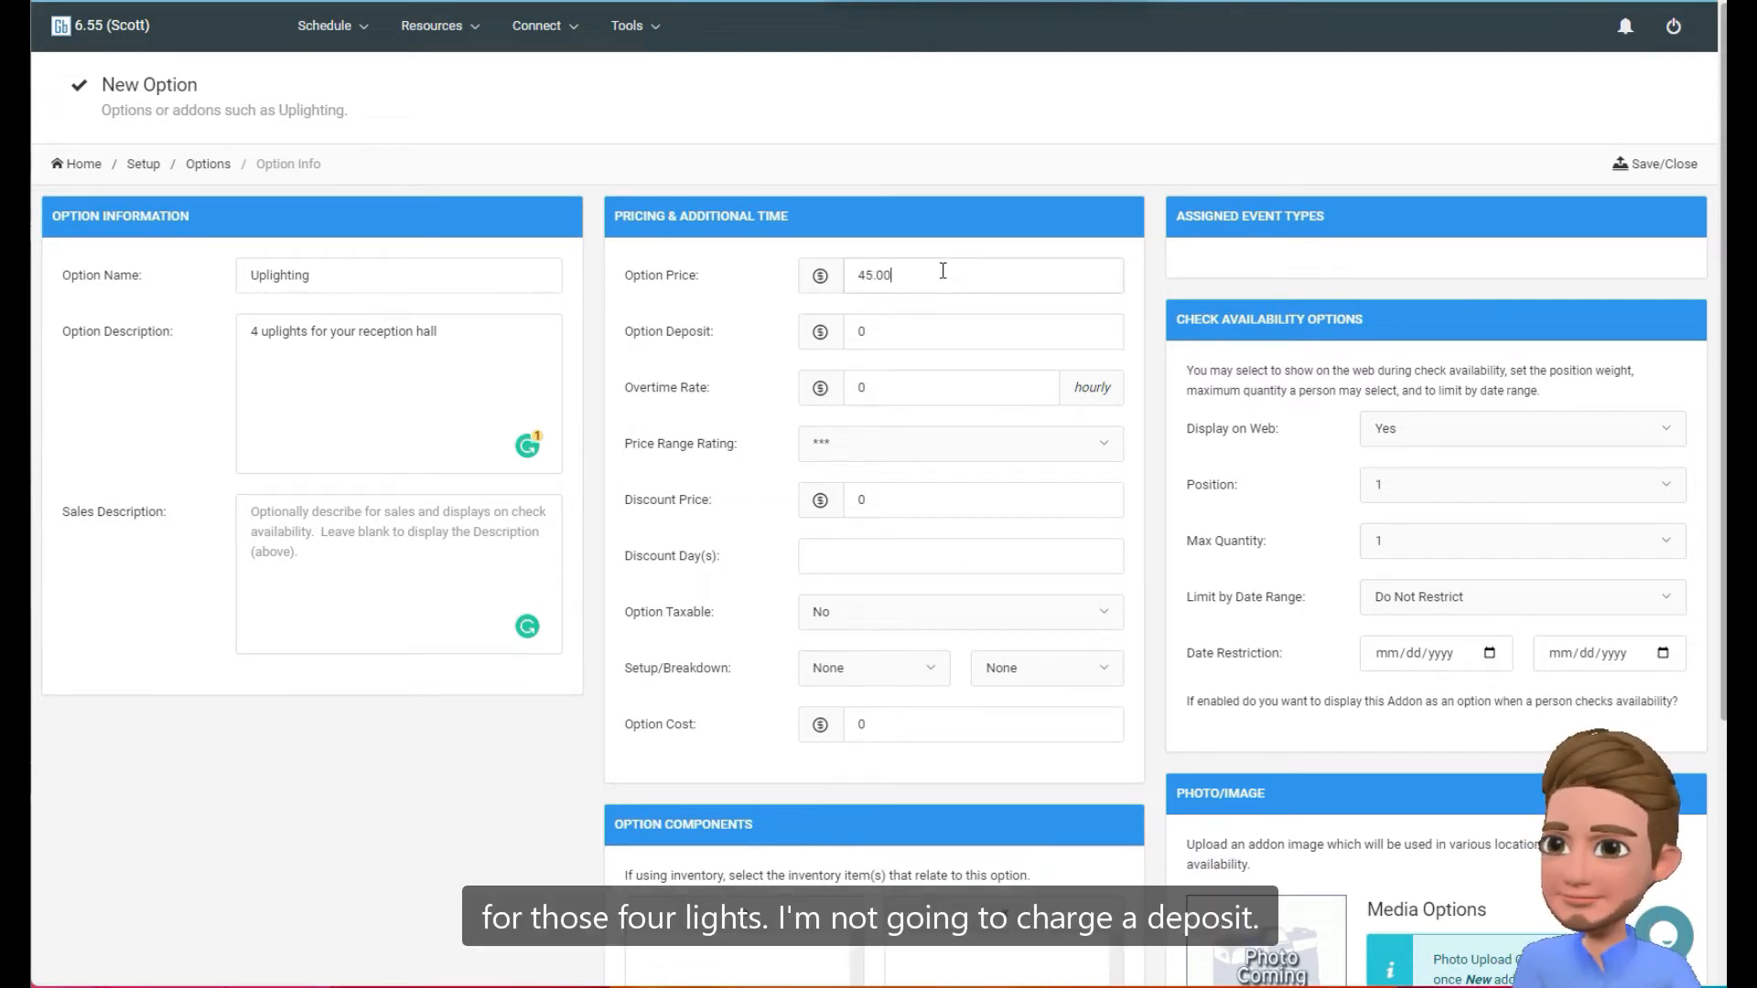
pyautogui.press('Tab')
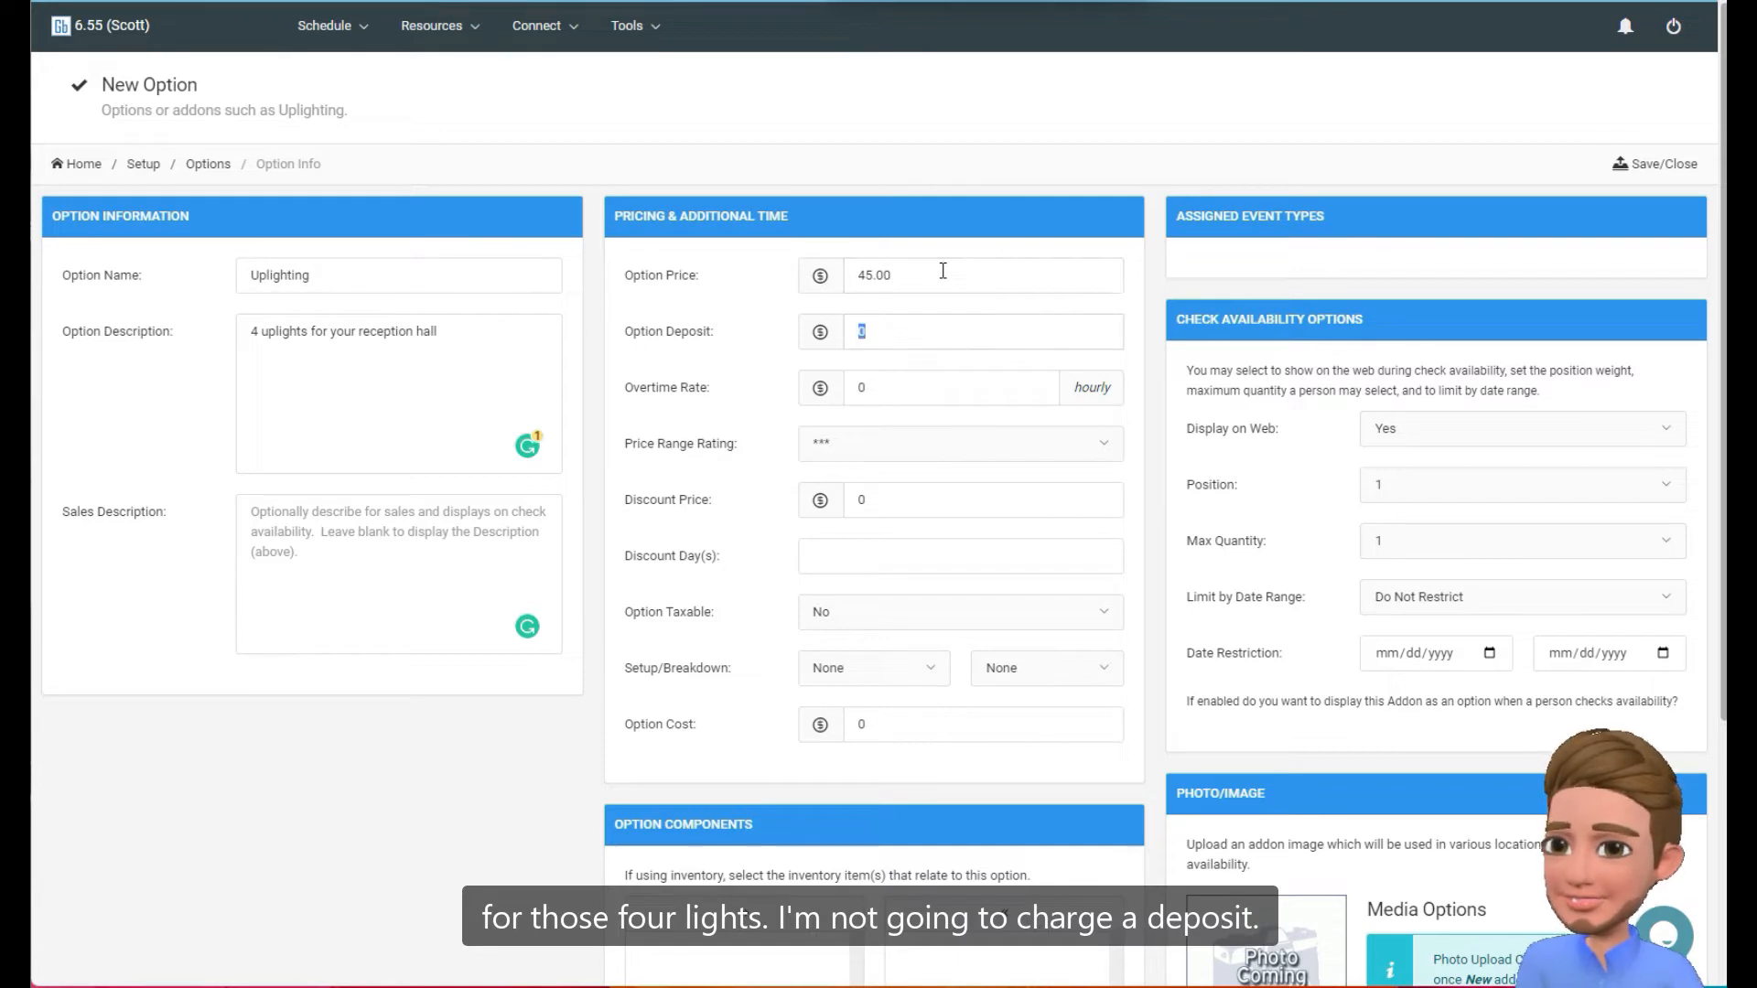
pyautogui.press('Tab')
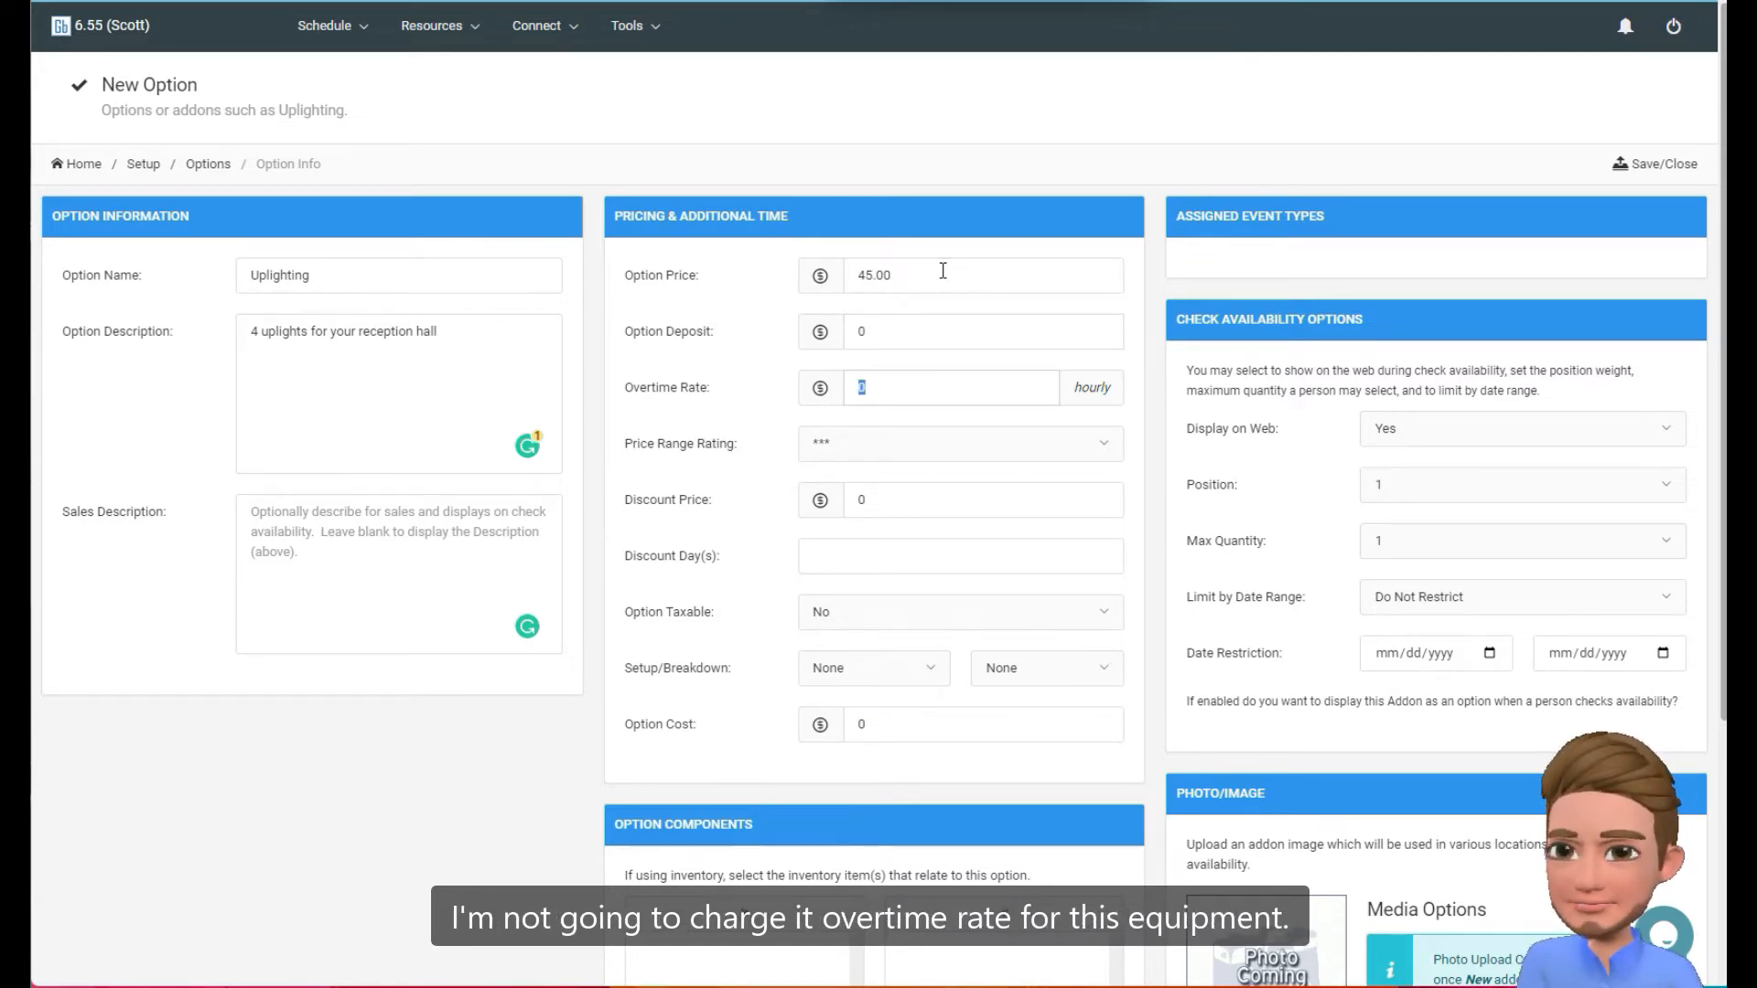
pyautogui.press('Tab')
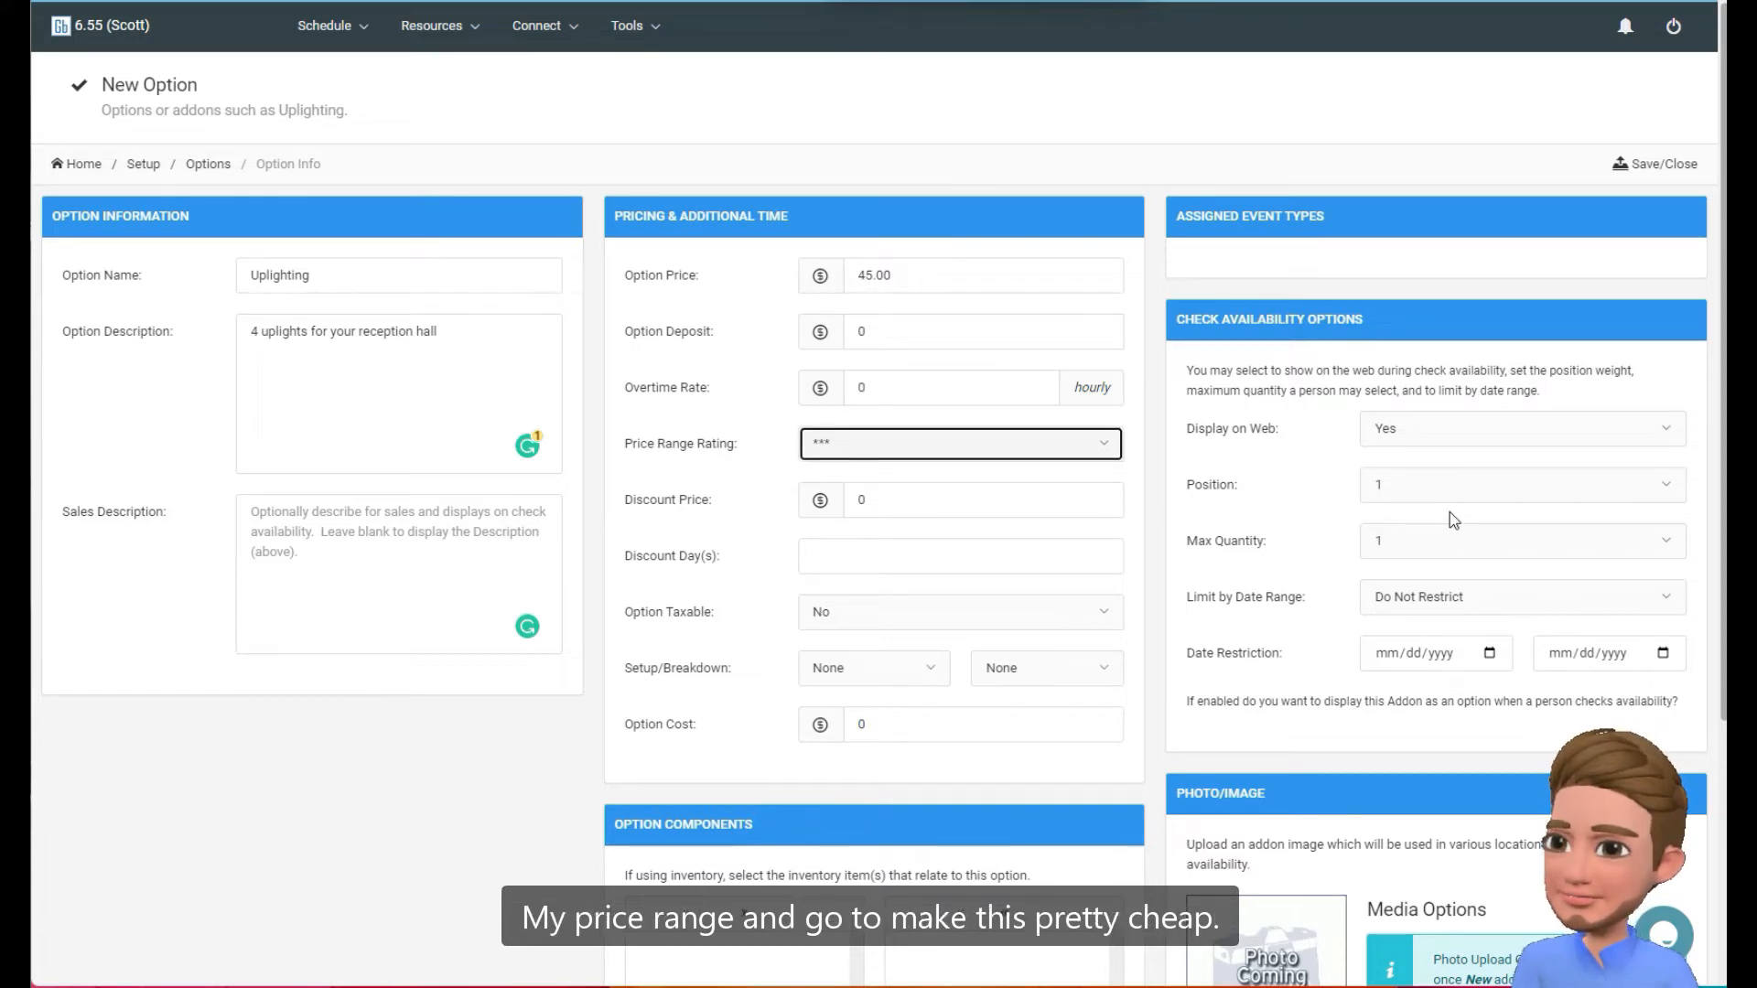
pyautogui.click(929, 444)
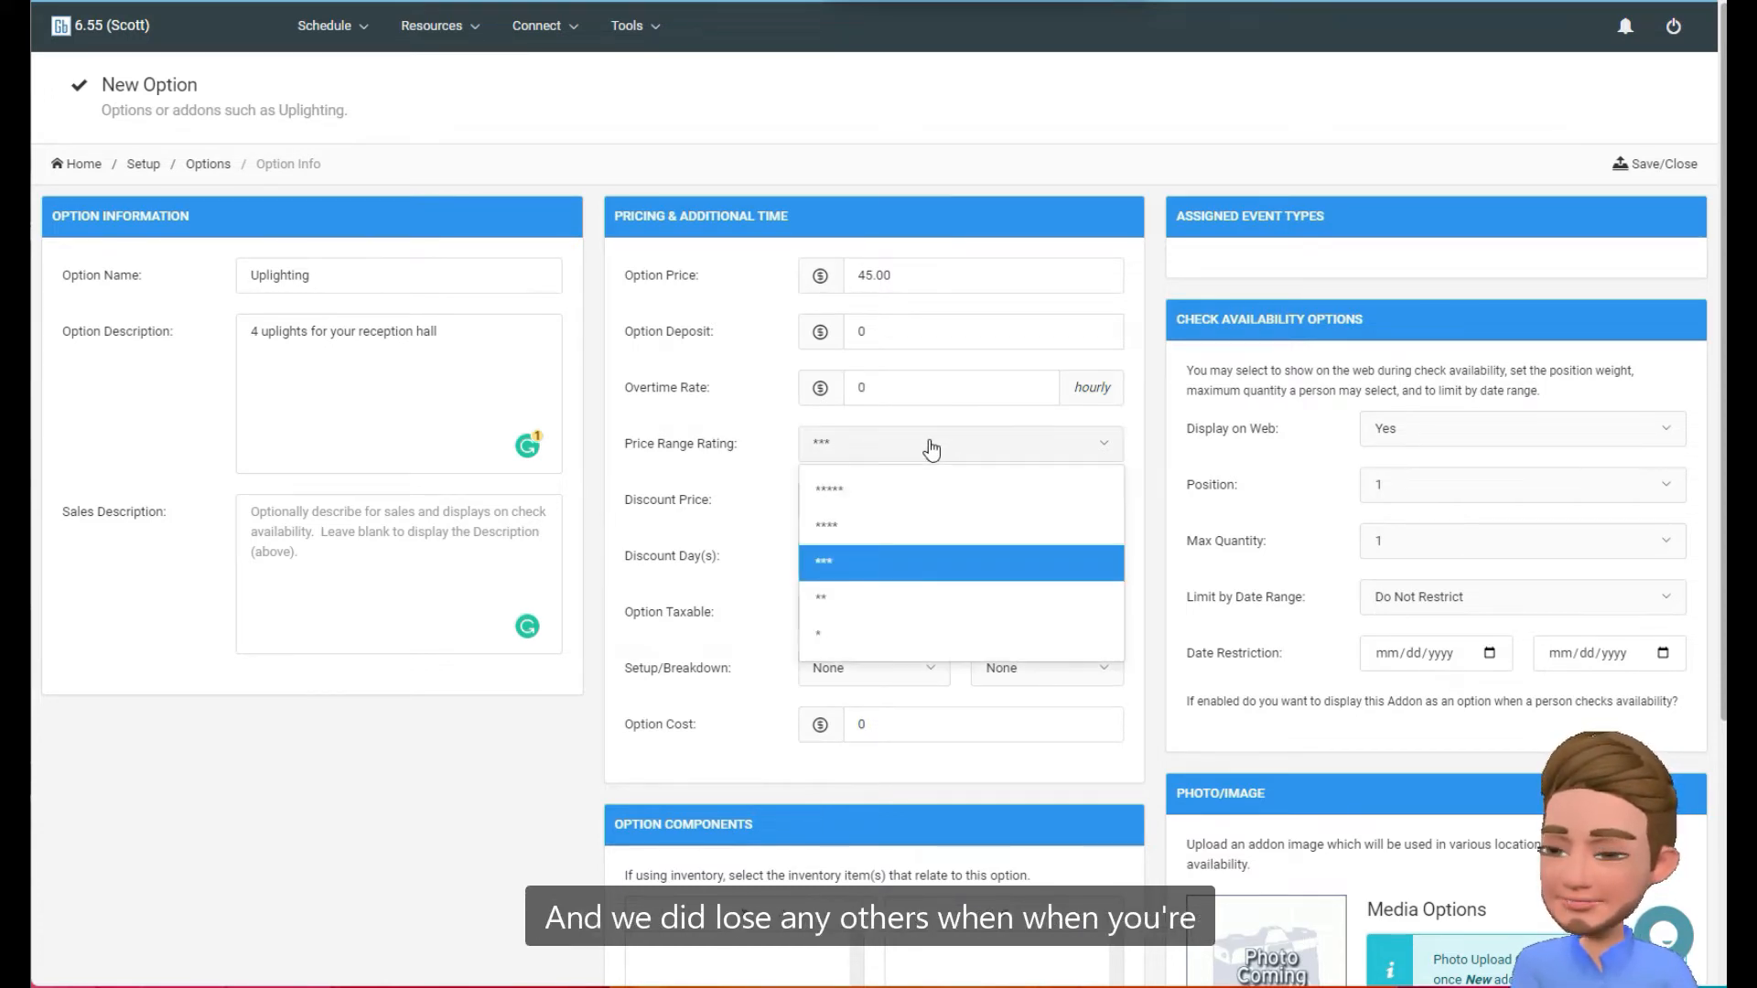
pyautogui.click(817, 600)
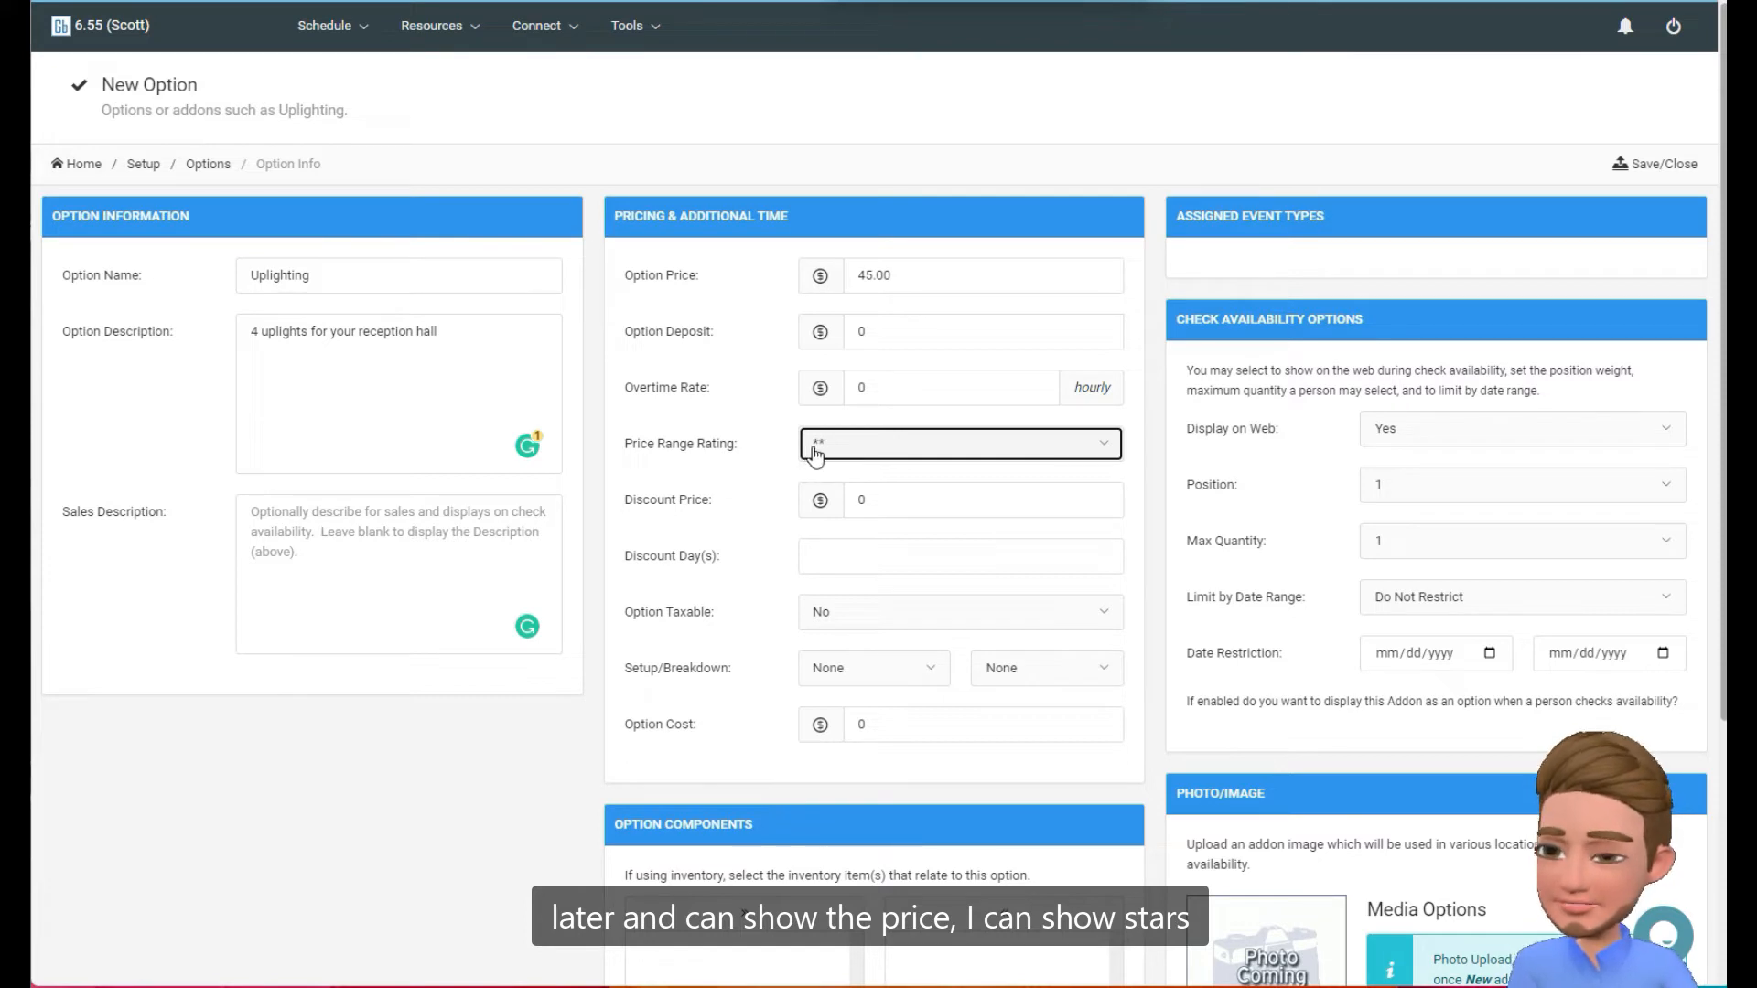
# Set a discount price of 35.00 for the addon and make Tuesday its discount day.
pyautogui.click(900, 506)
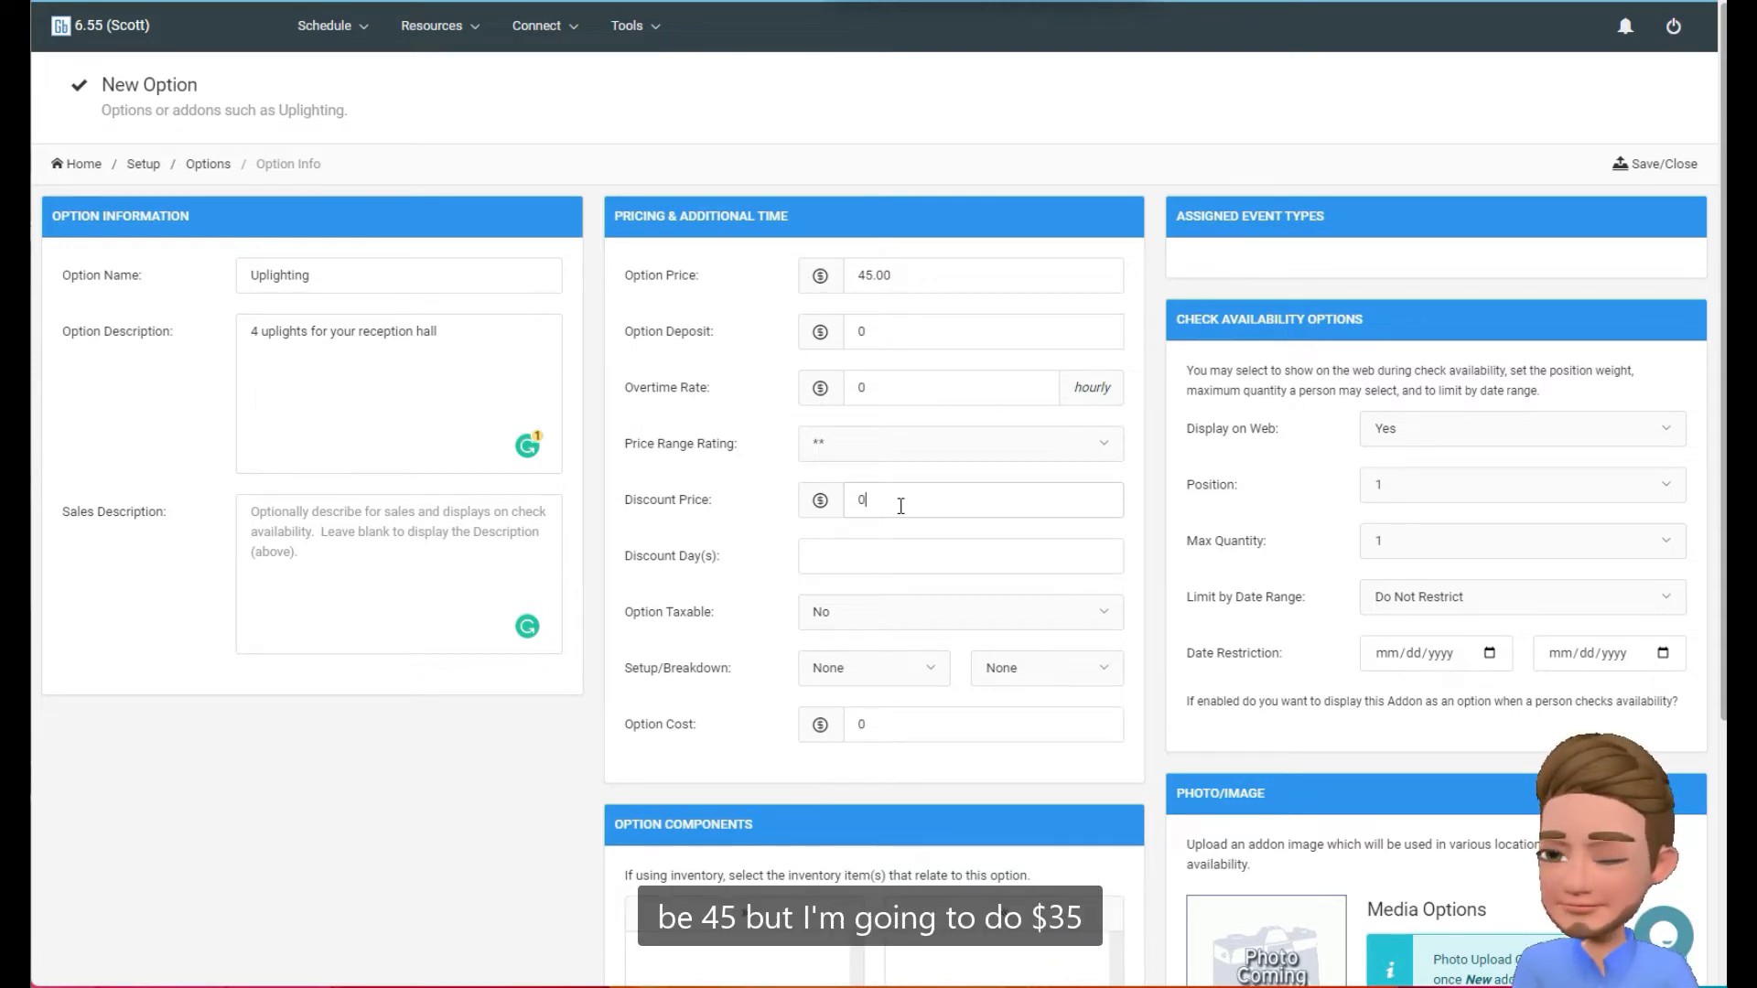
pyautogui.press('BackSpace')
pyautogui.write('35.00')
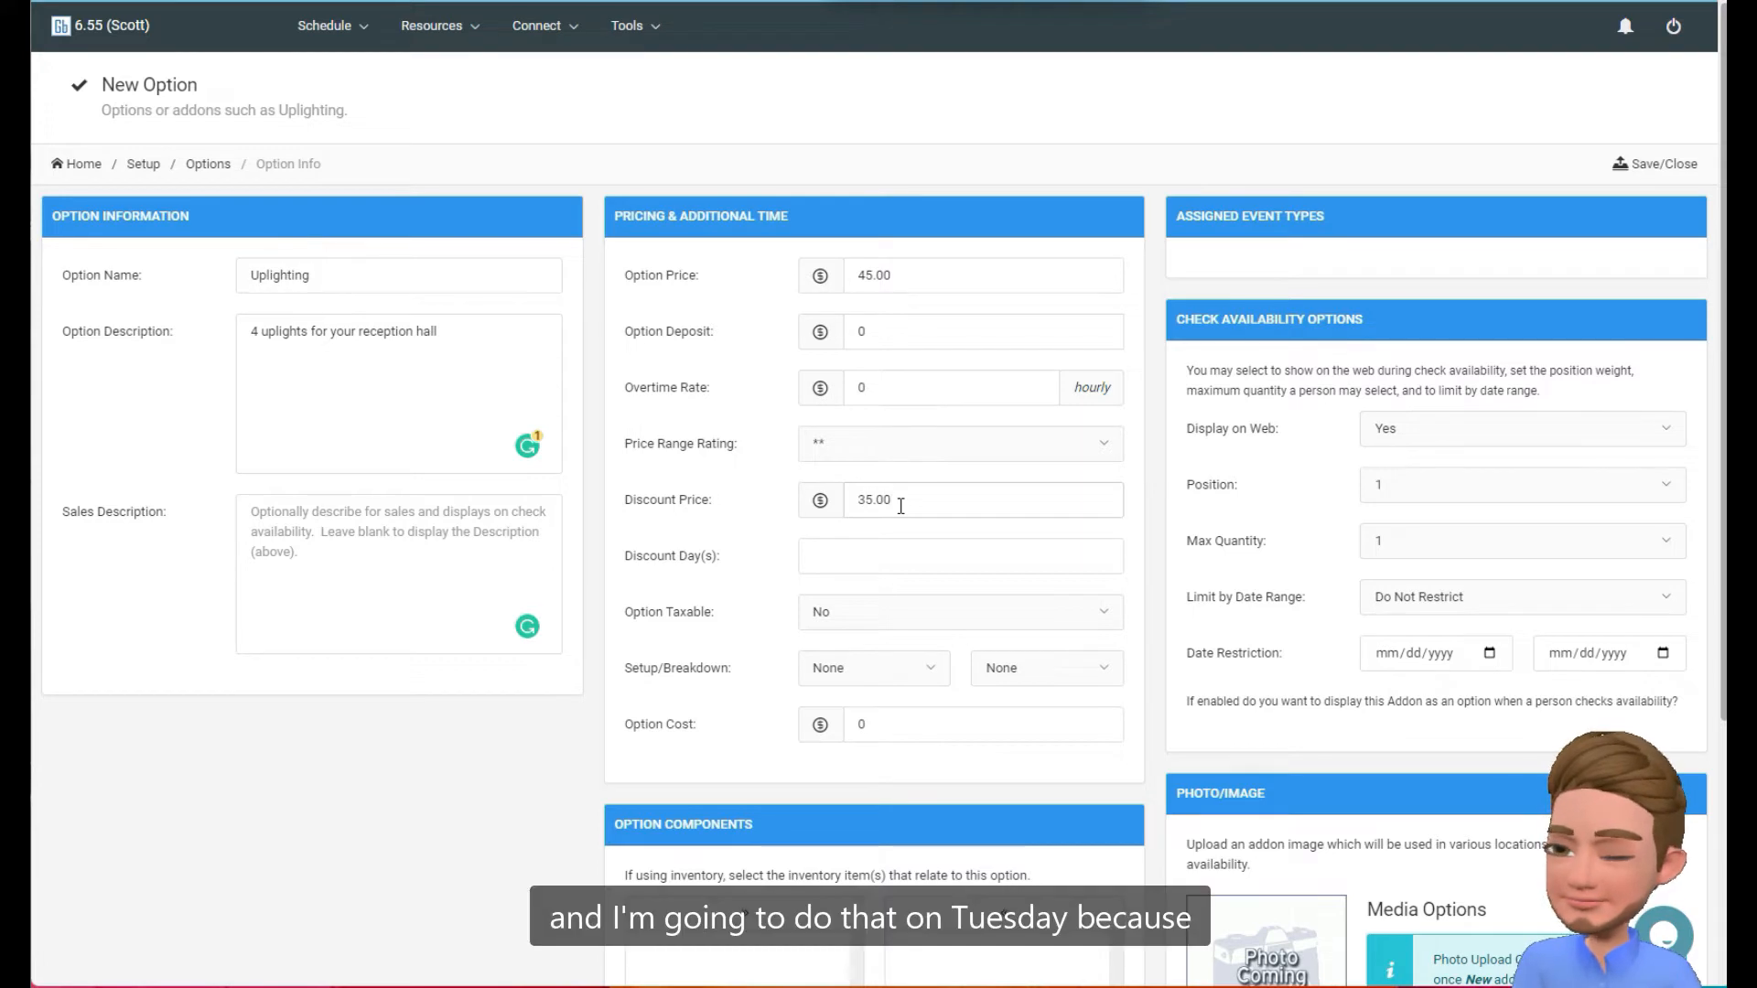
pyautogui.click(812, 558)
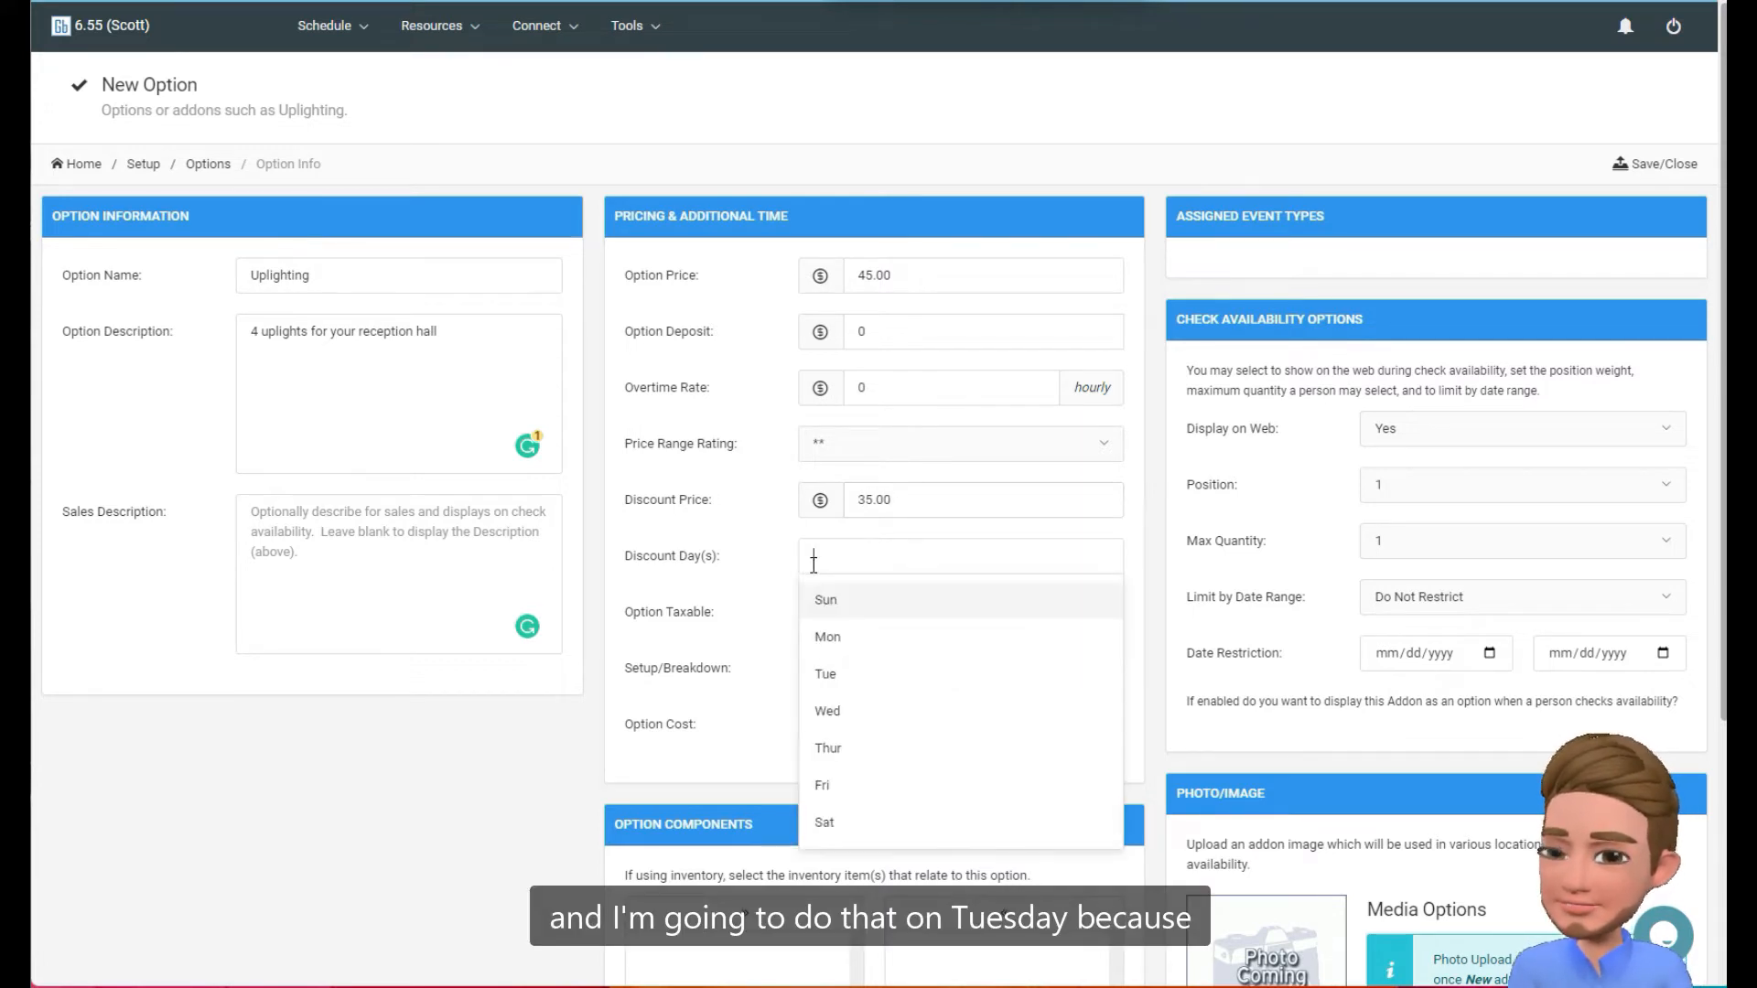
pyautogui.click(849, 675)
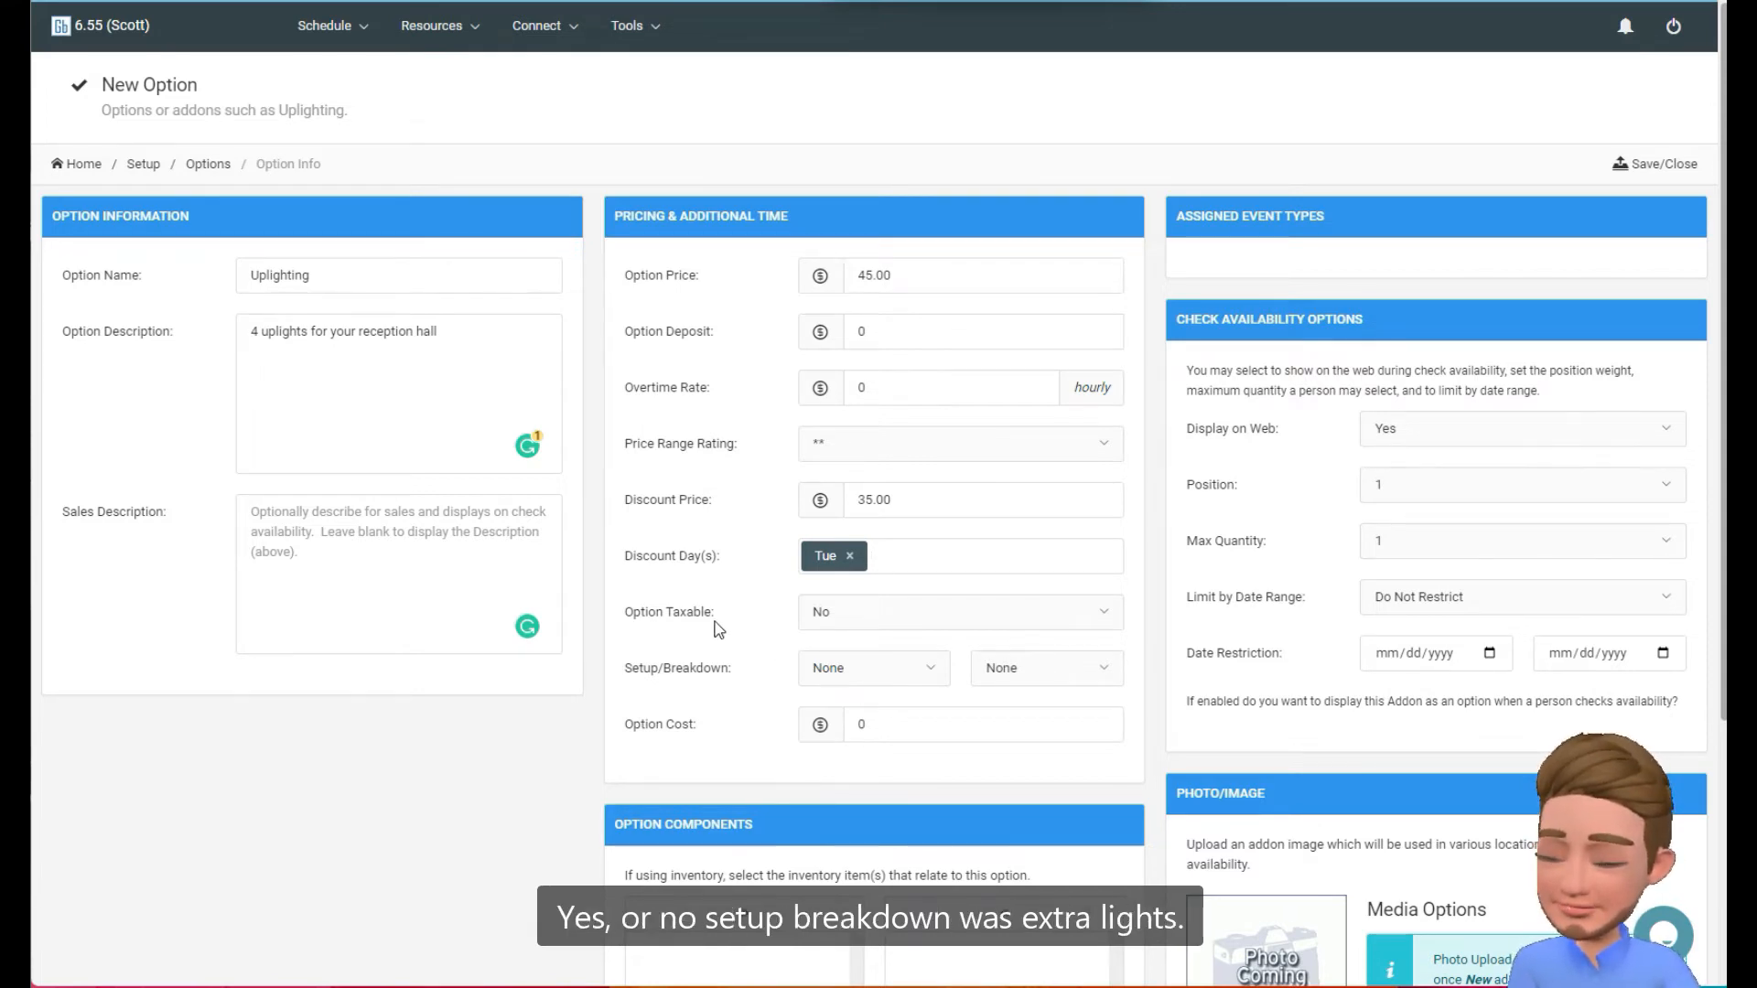
# Set both the setup time and the breakdown time of the addon to 10 minutes.
pyautogui.scroll(-3, 719, 629)
pyautogui.click(875, 344)
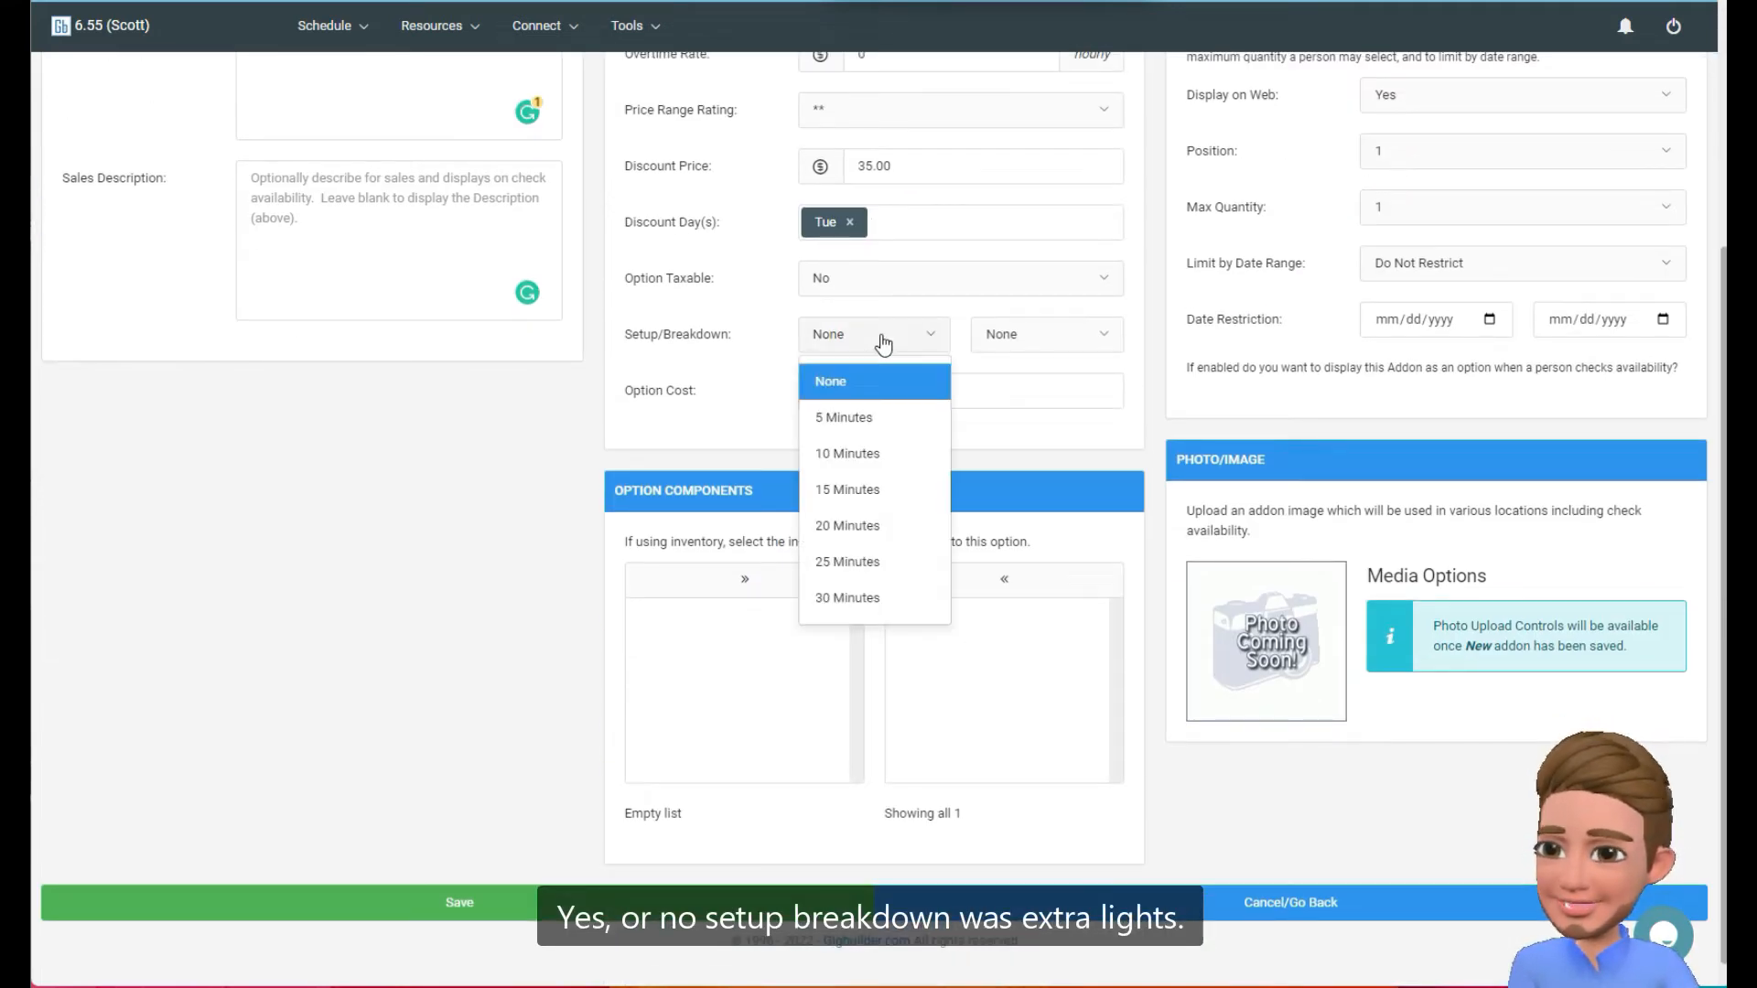
pyautogui.click(877, 443)
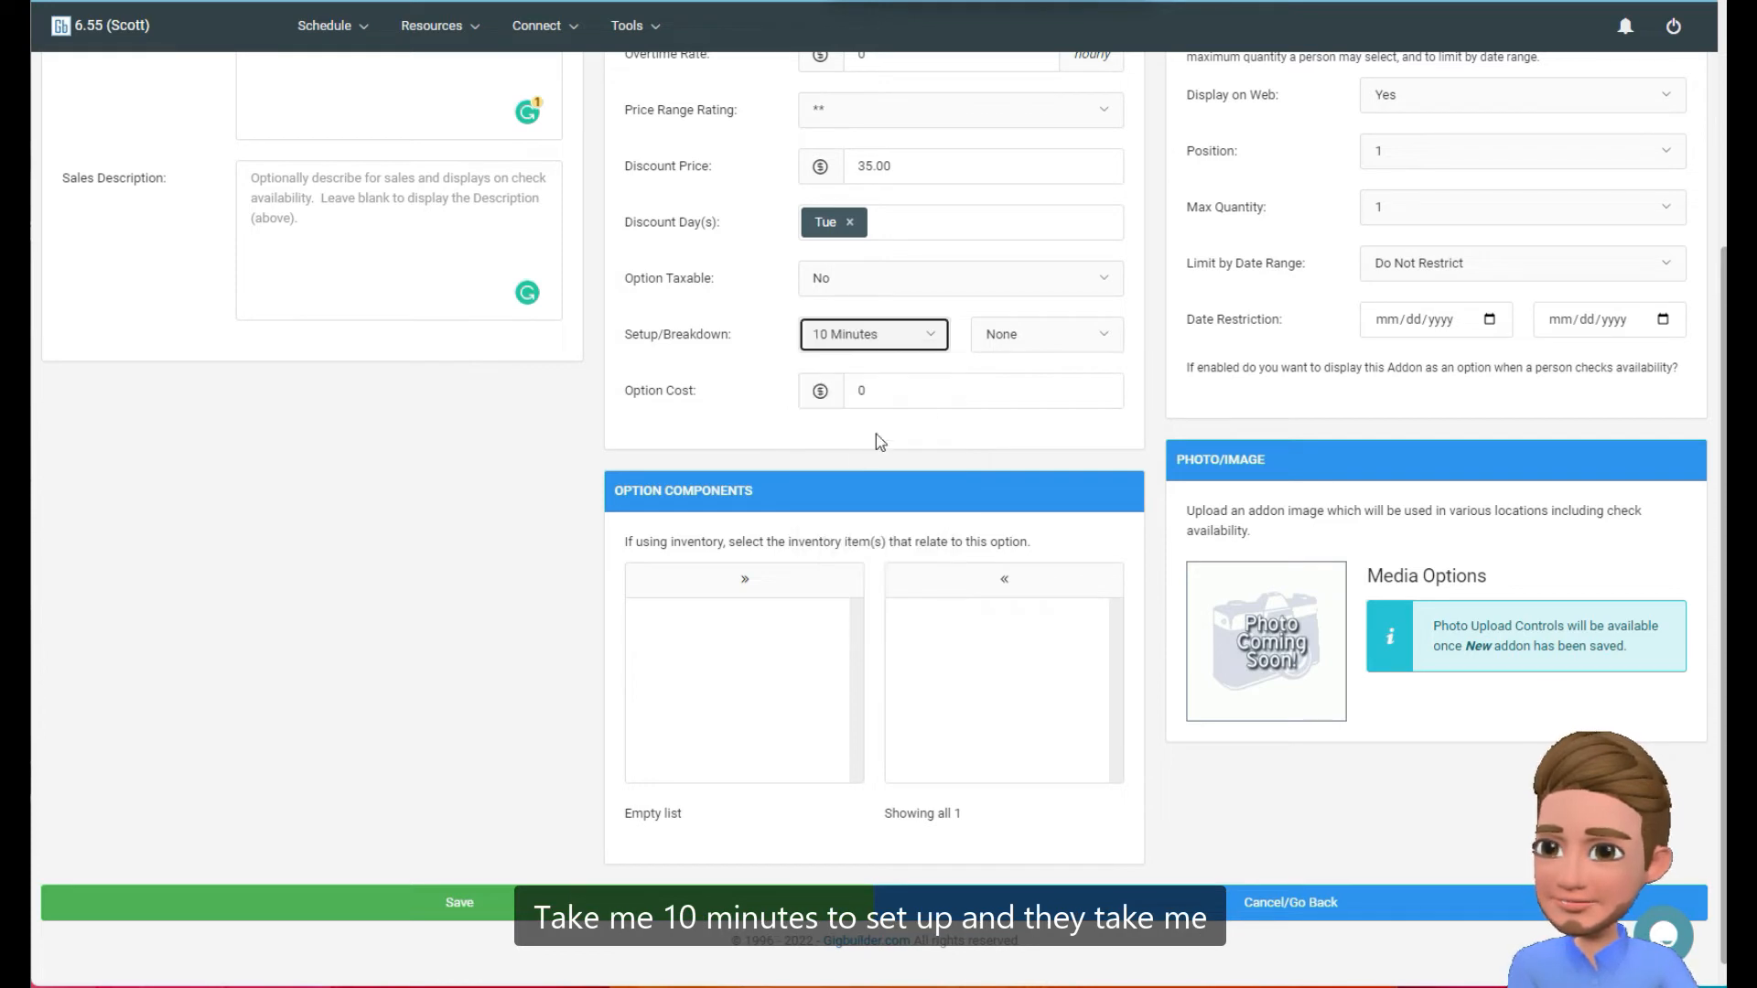
pyautogui.click(1026, 338)
pyautogui.click(1028, 460)
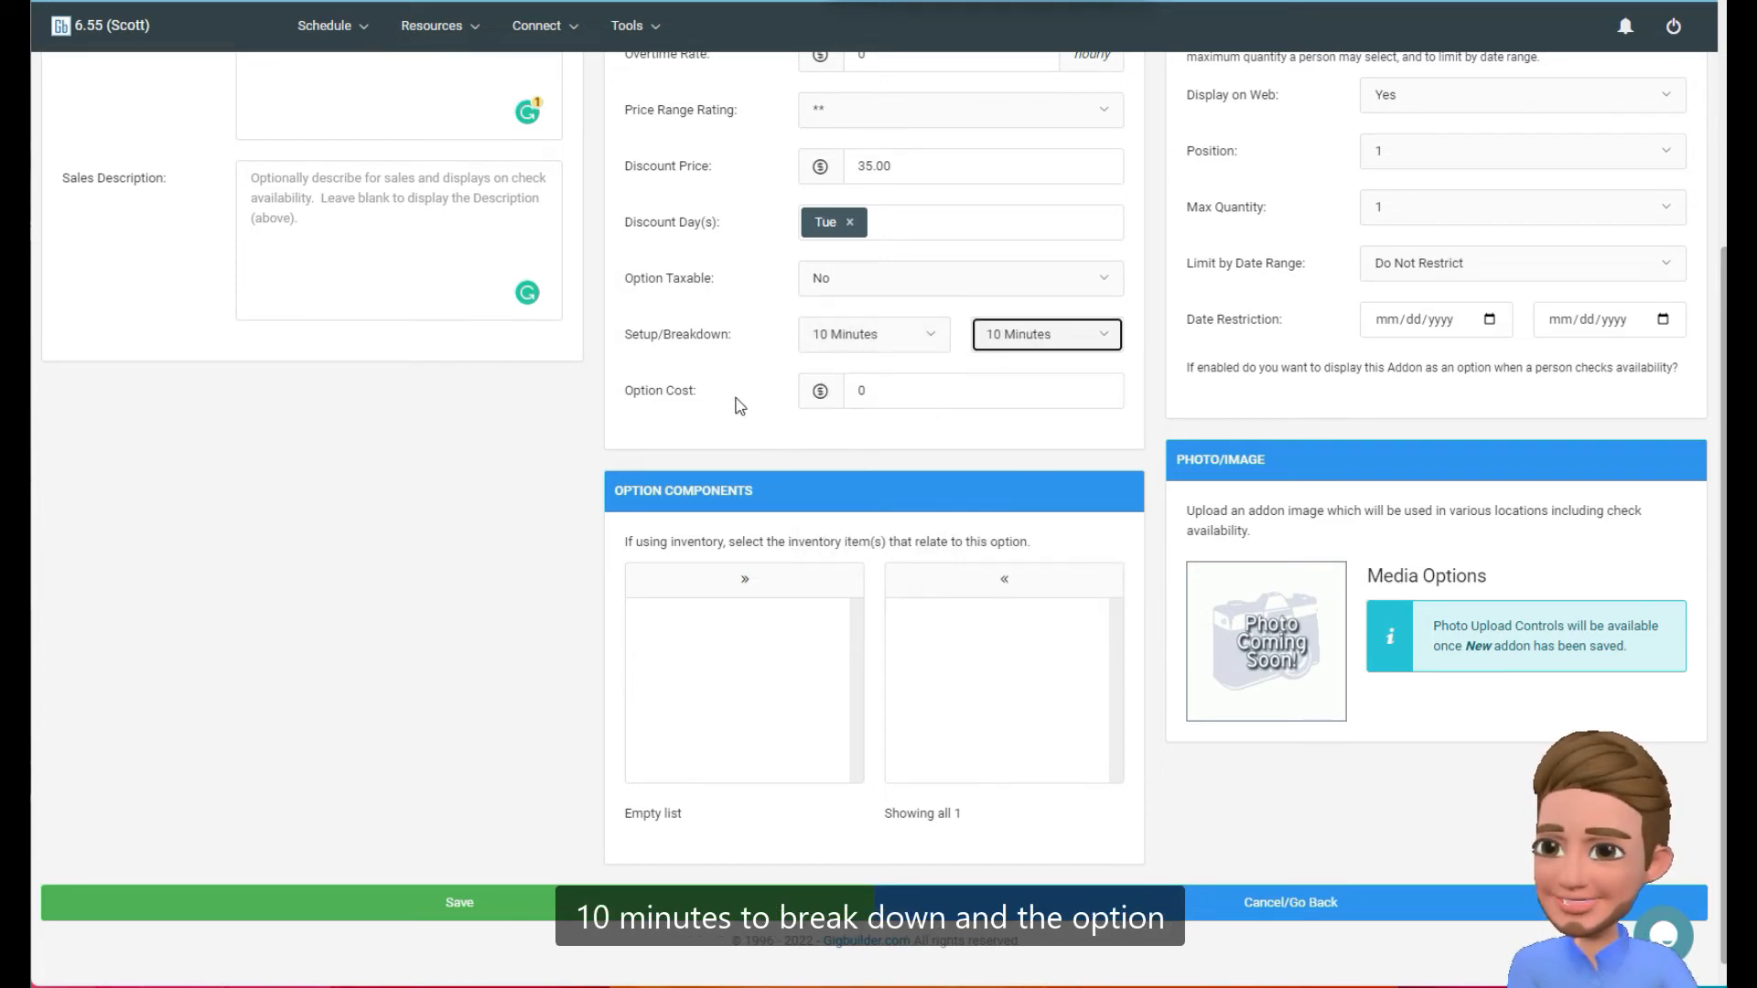
# Set the option cost of the uplighting addon to 1.50.
pyautogui.click(953, 398)
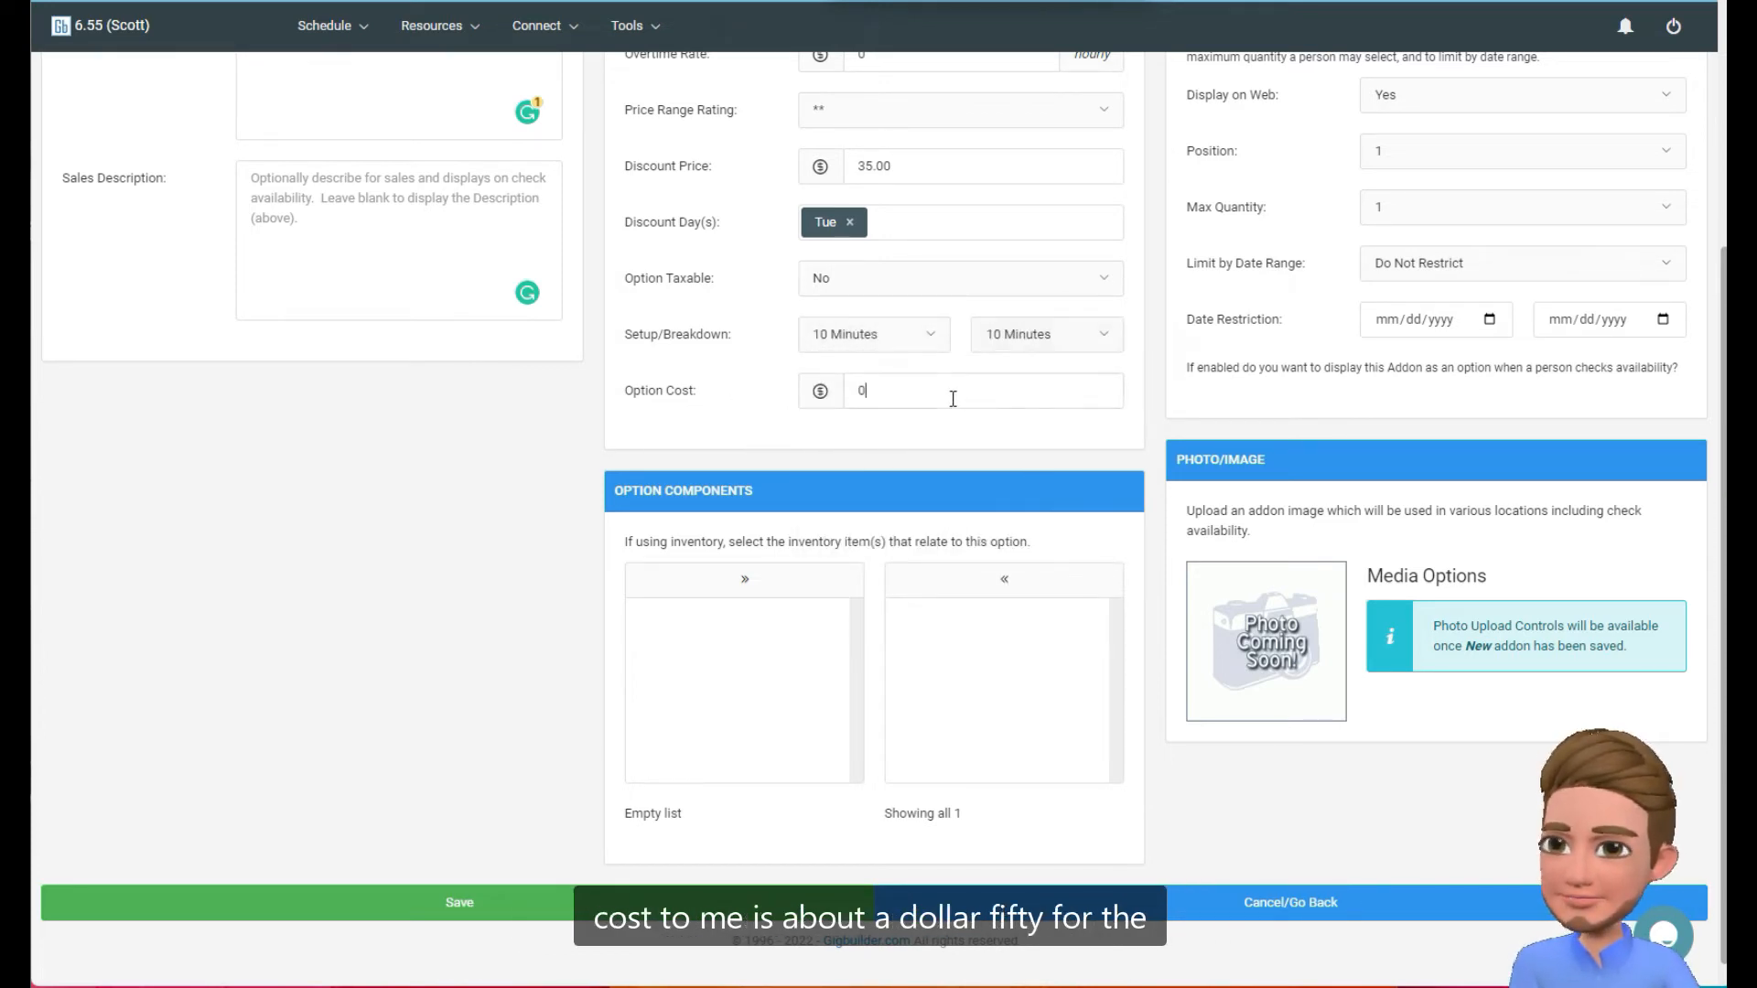
pyautogui.press('BackSpace')
pyautogui.write('1.50')
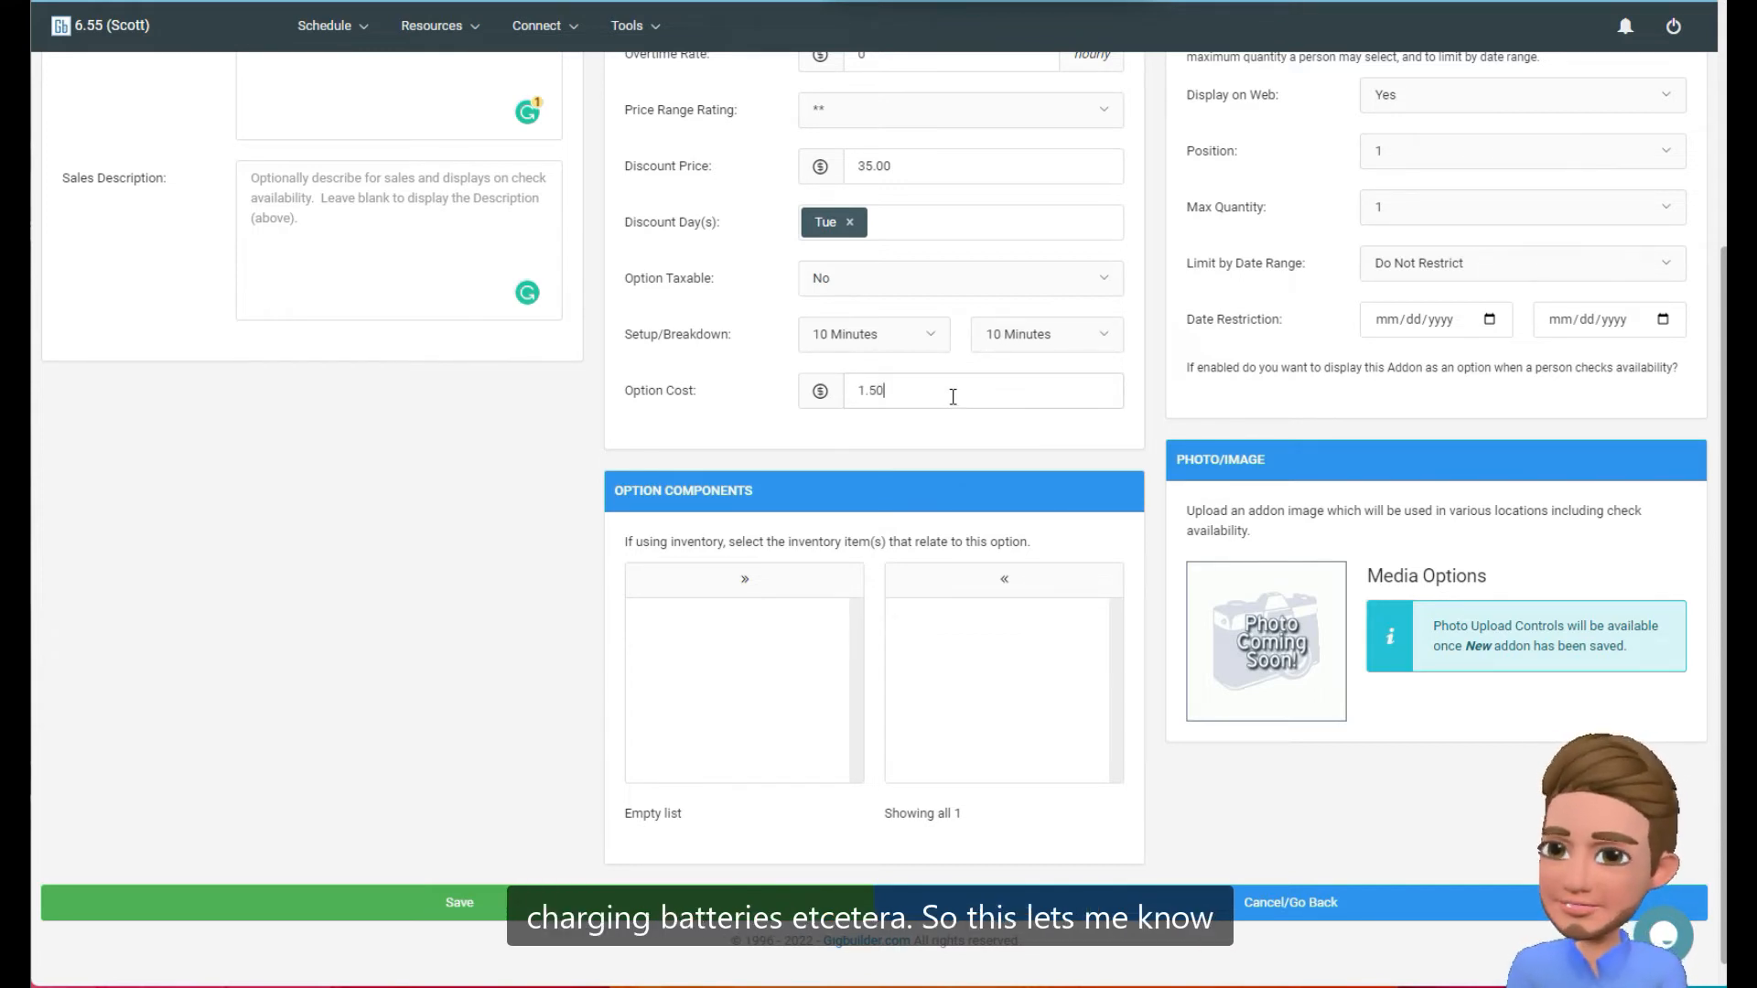
# Review the option components and check availability settings, and save the new uplighting addon.
pyautogui.scroll(3, 783, 392)
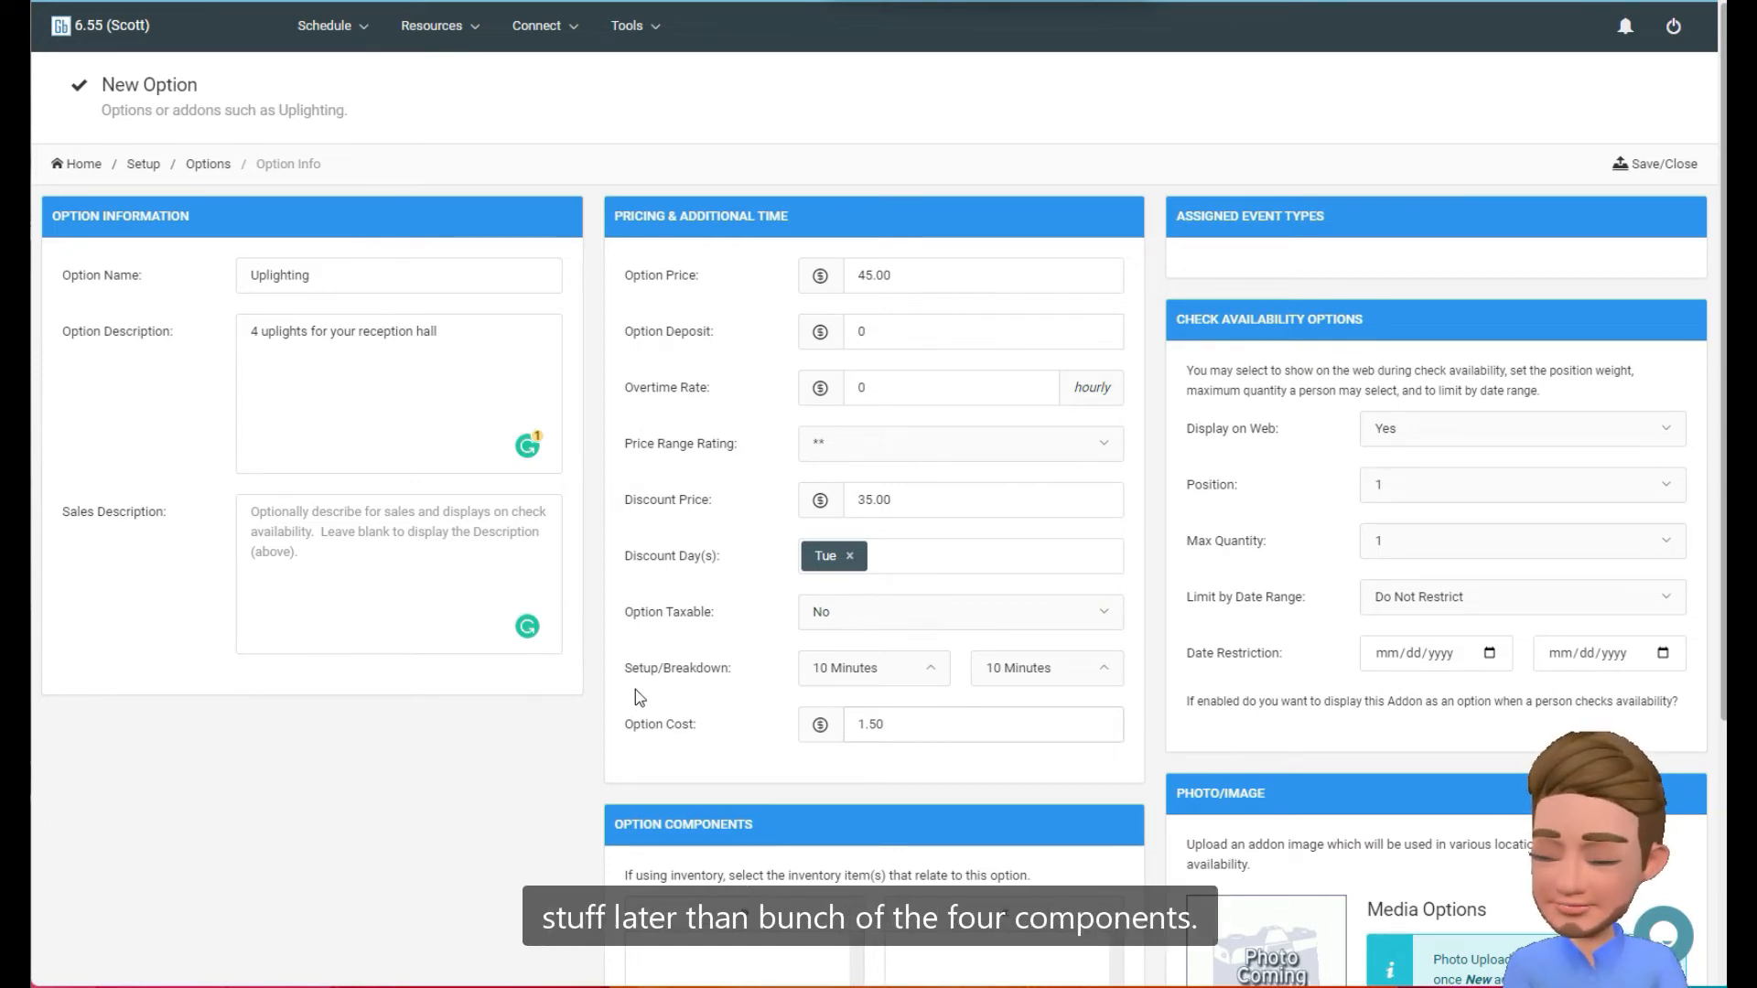
pyautogui.scroll(-3, 635, 697)
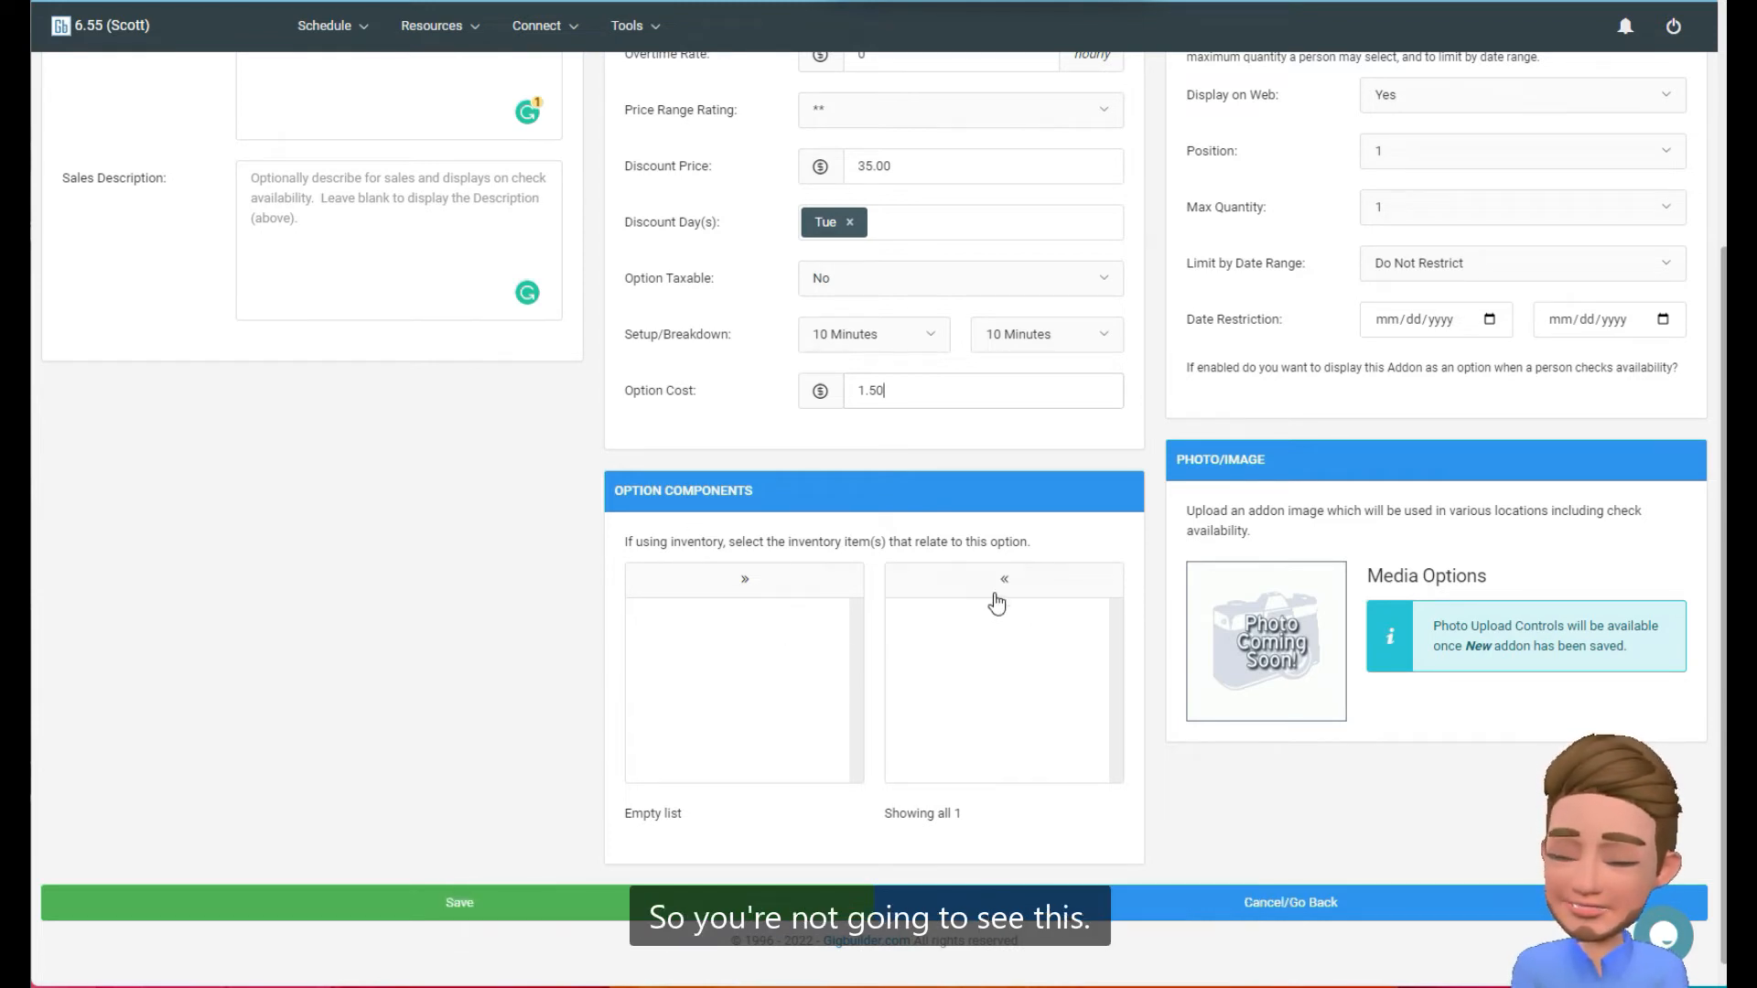
pyautogui.scroll(4, 1020, 590)
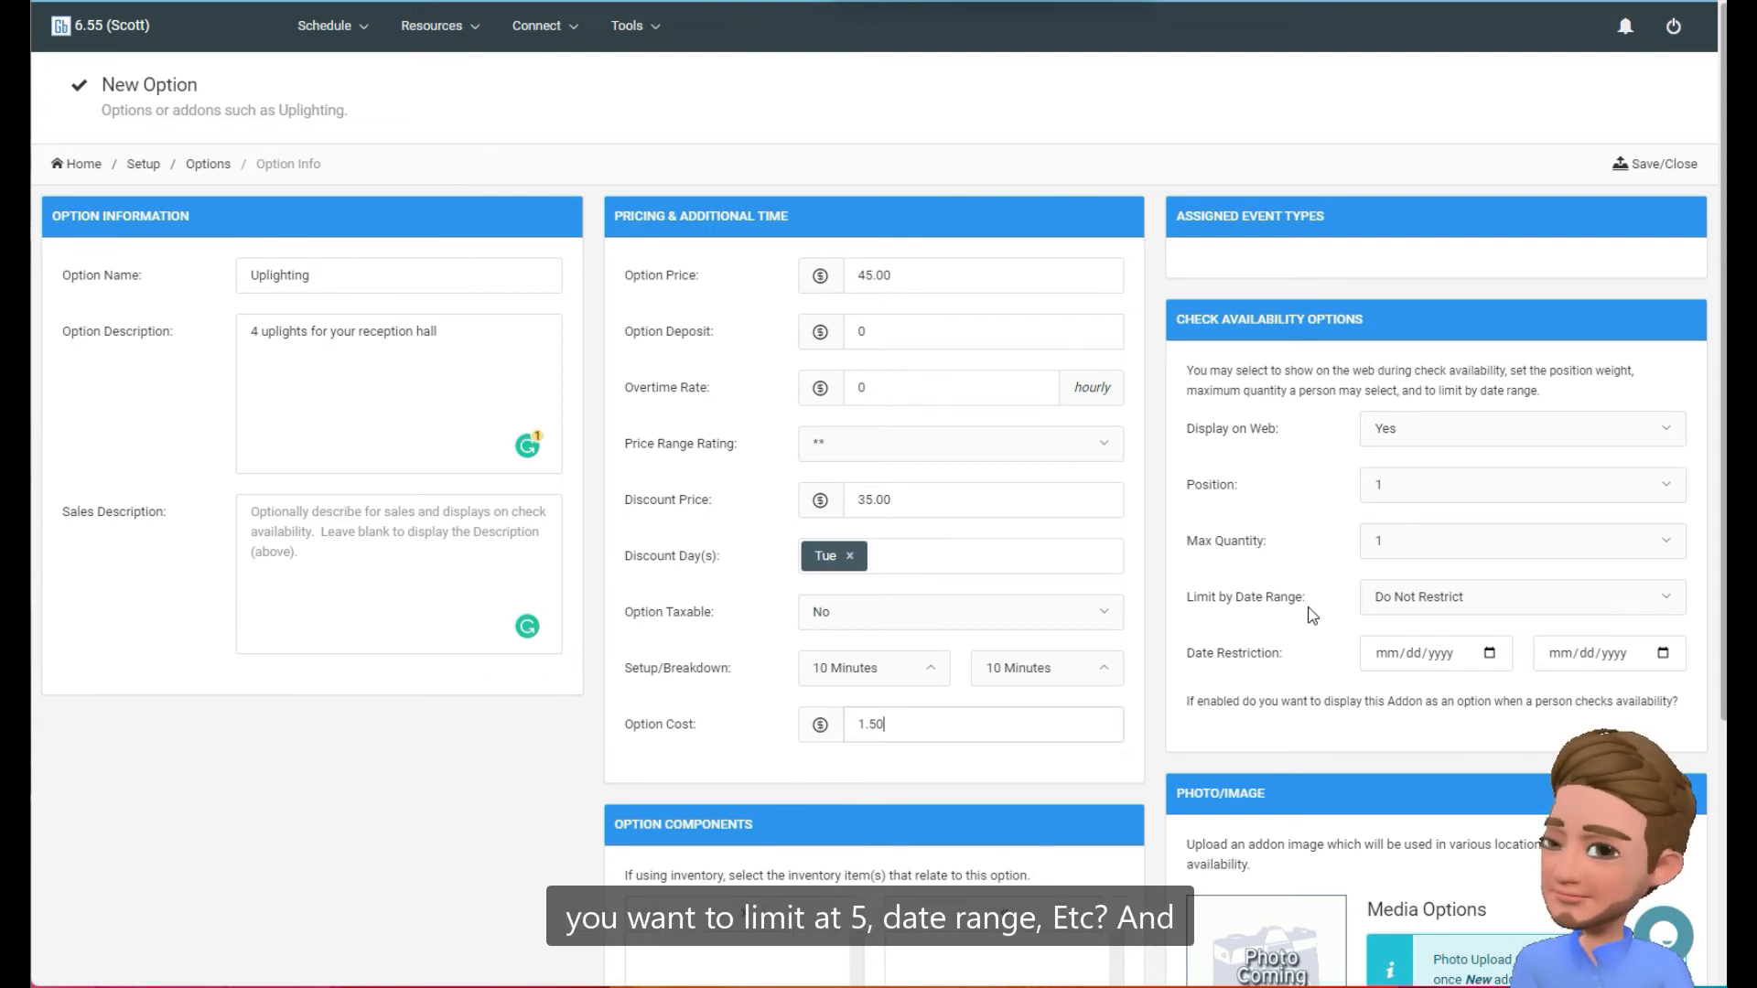
pyautogui.scroll(-3, 1311, 614)
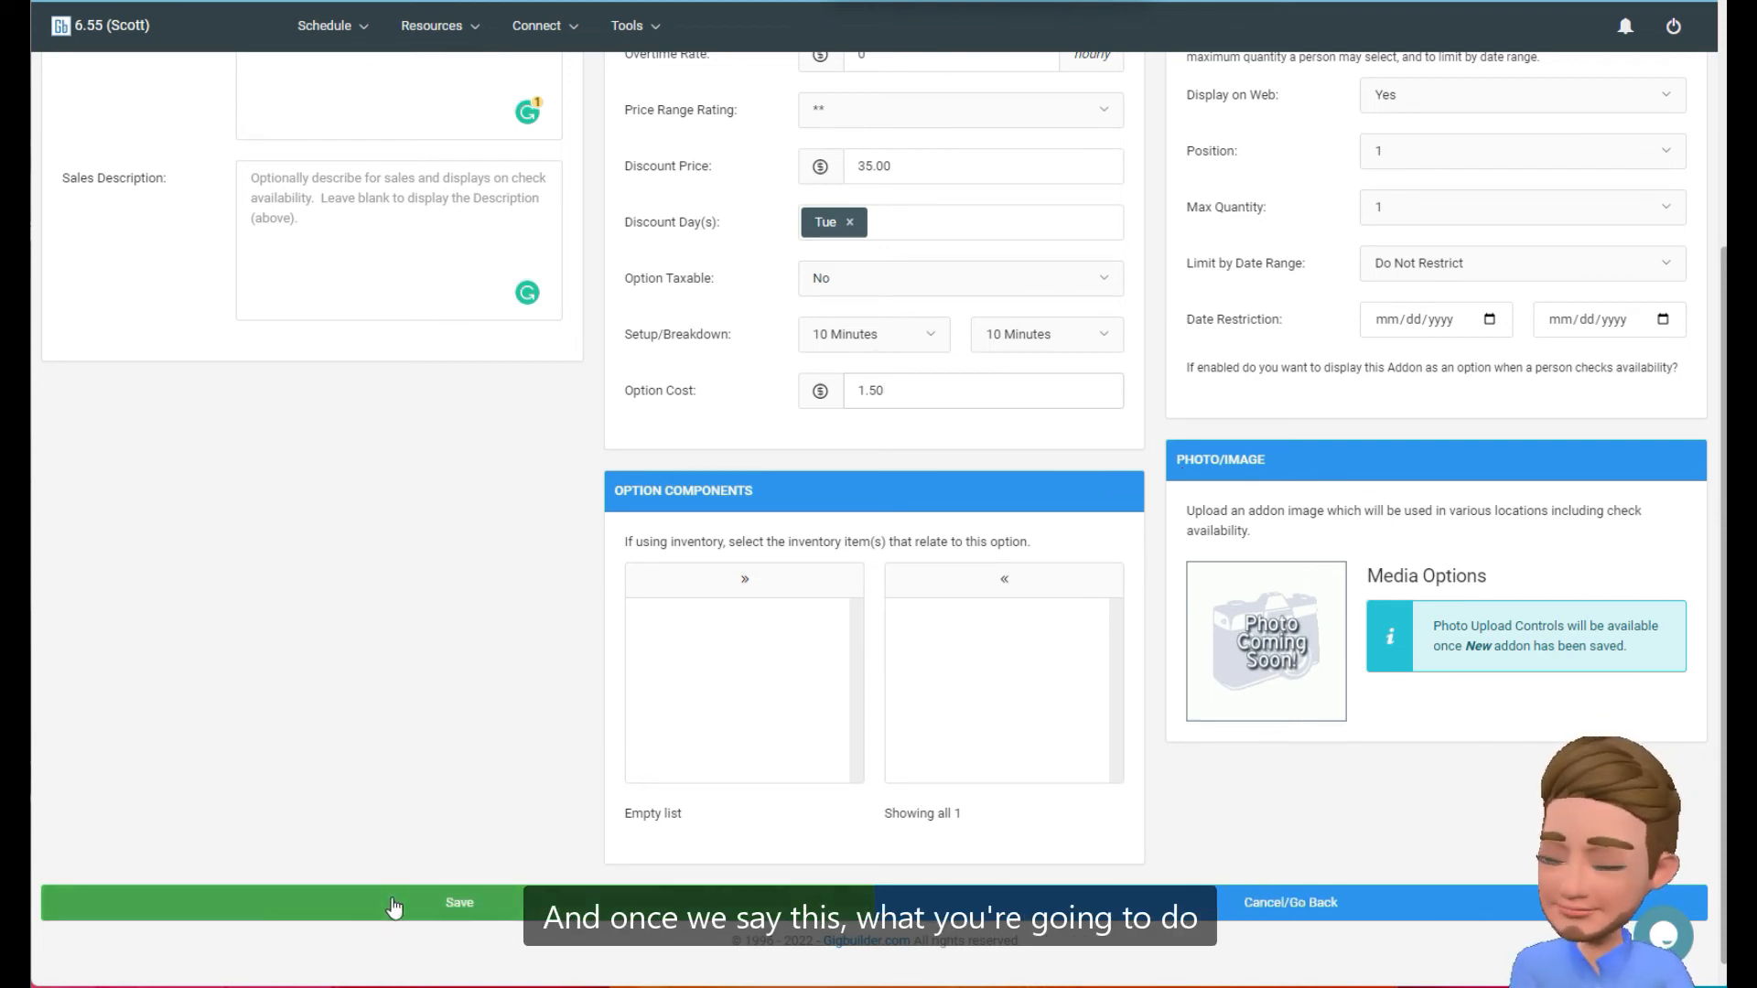
pyautogui.click(432, 904)
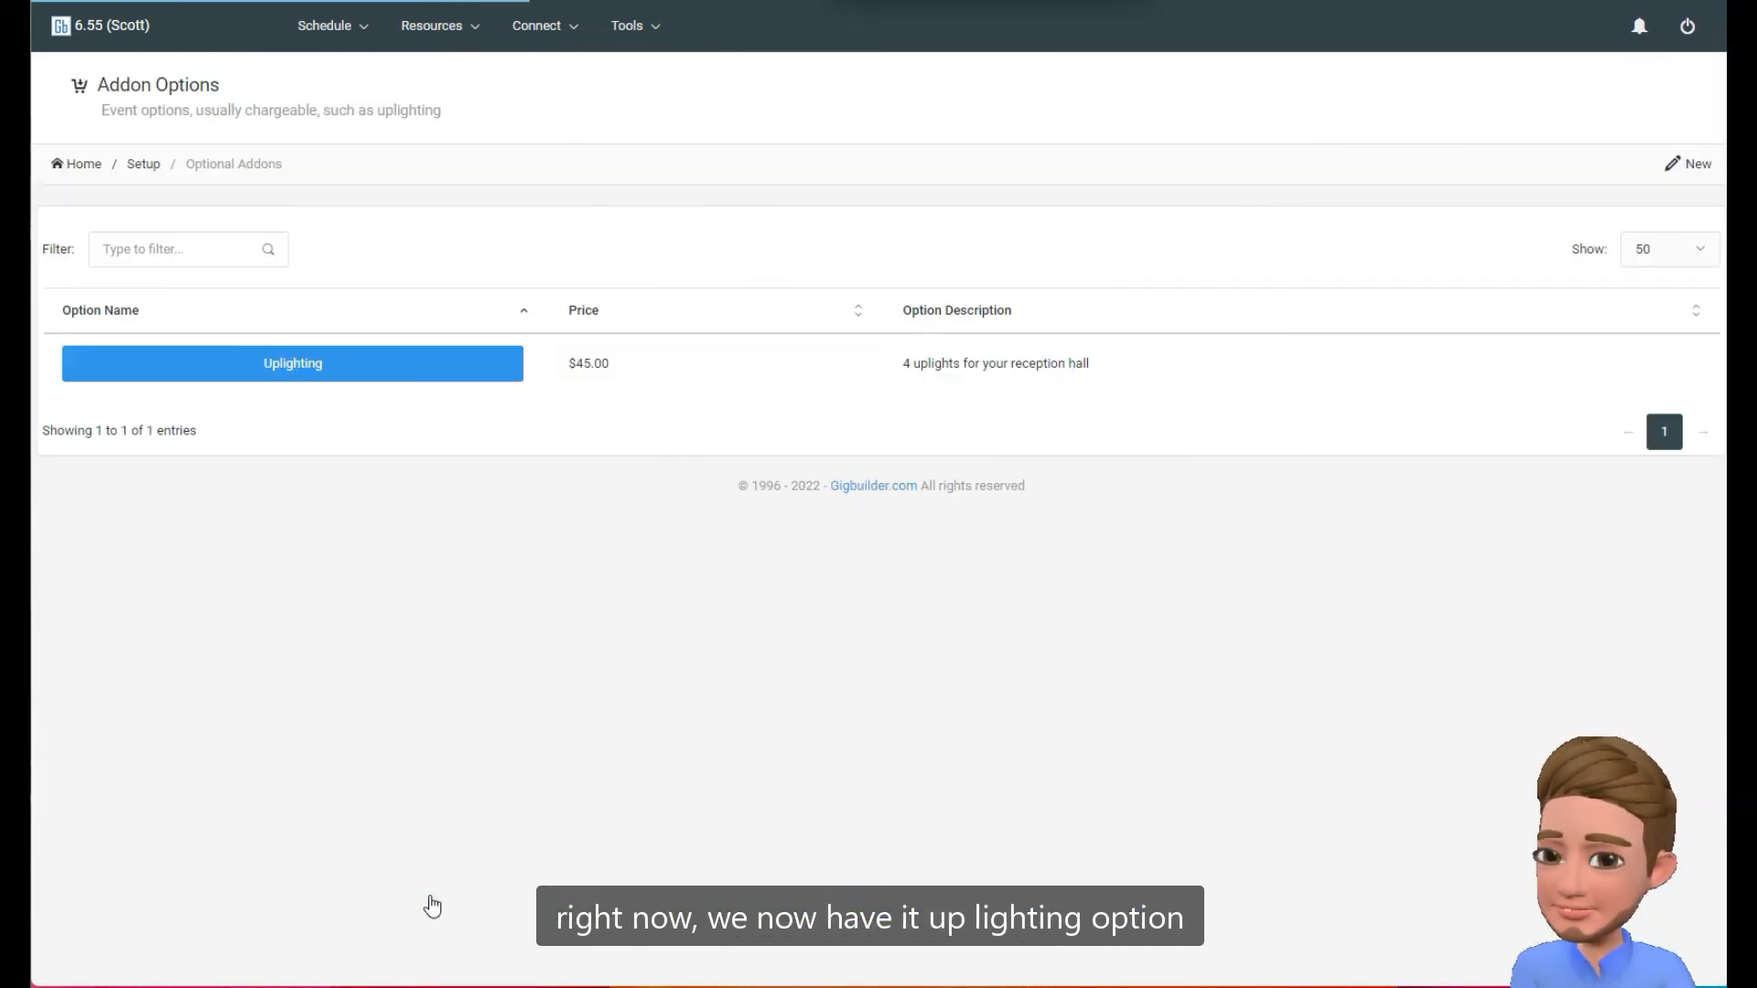
# Open the Uplighting addon for editing and assign the Graduation Party and Wedding Ceremony event types to it.
pyautogui.click(298, 371)
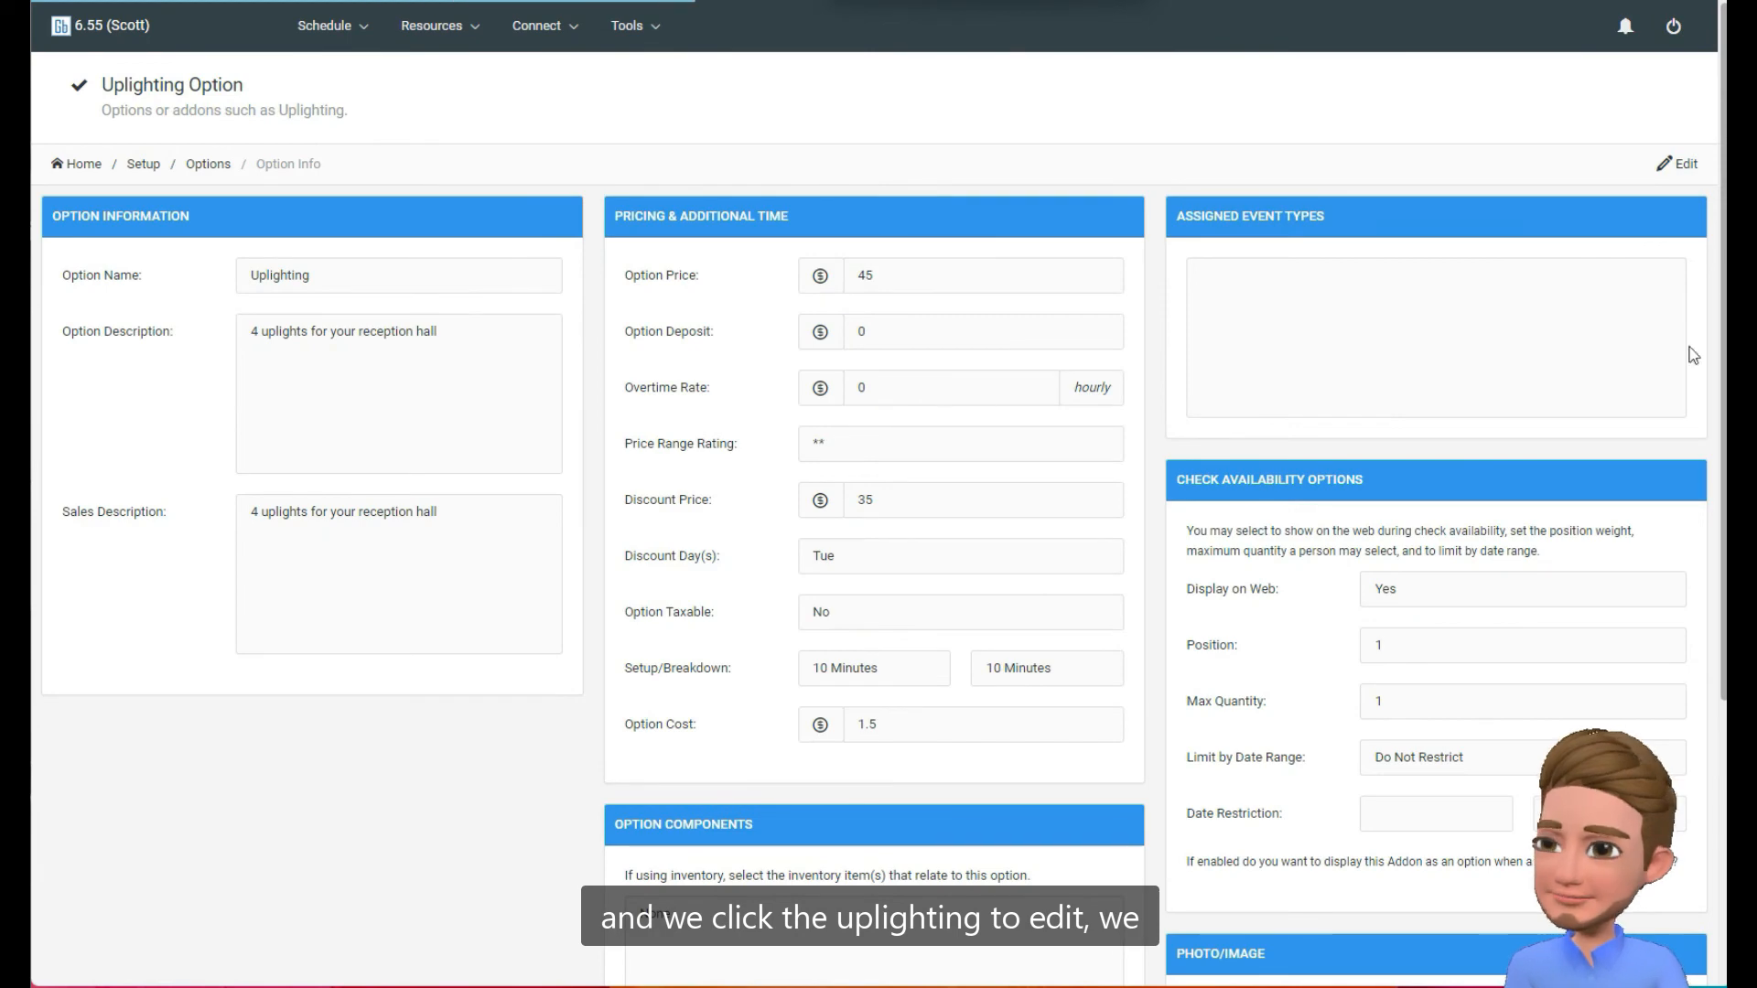
pyautogui.click(1688, 168)
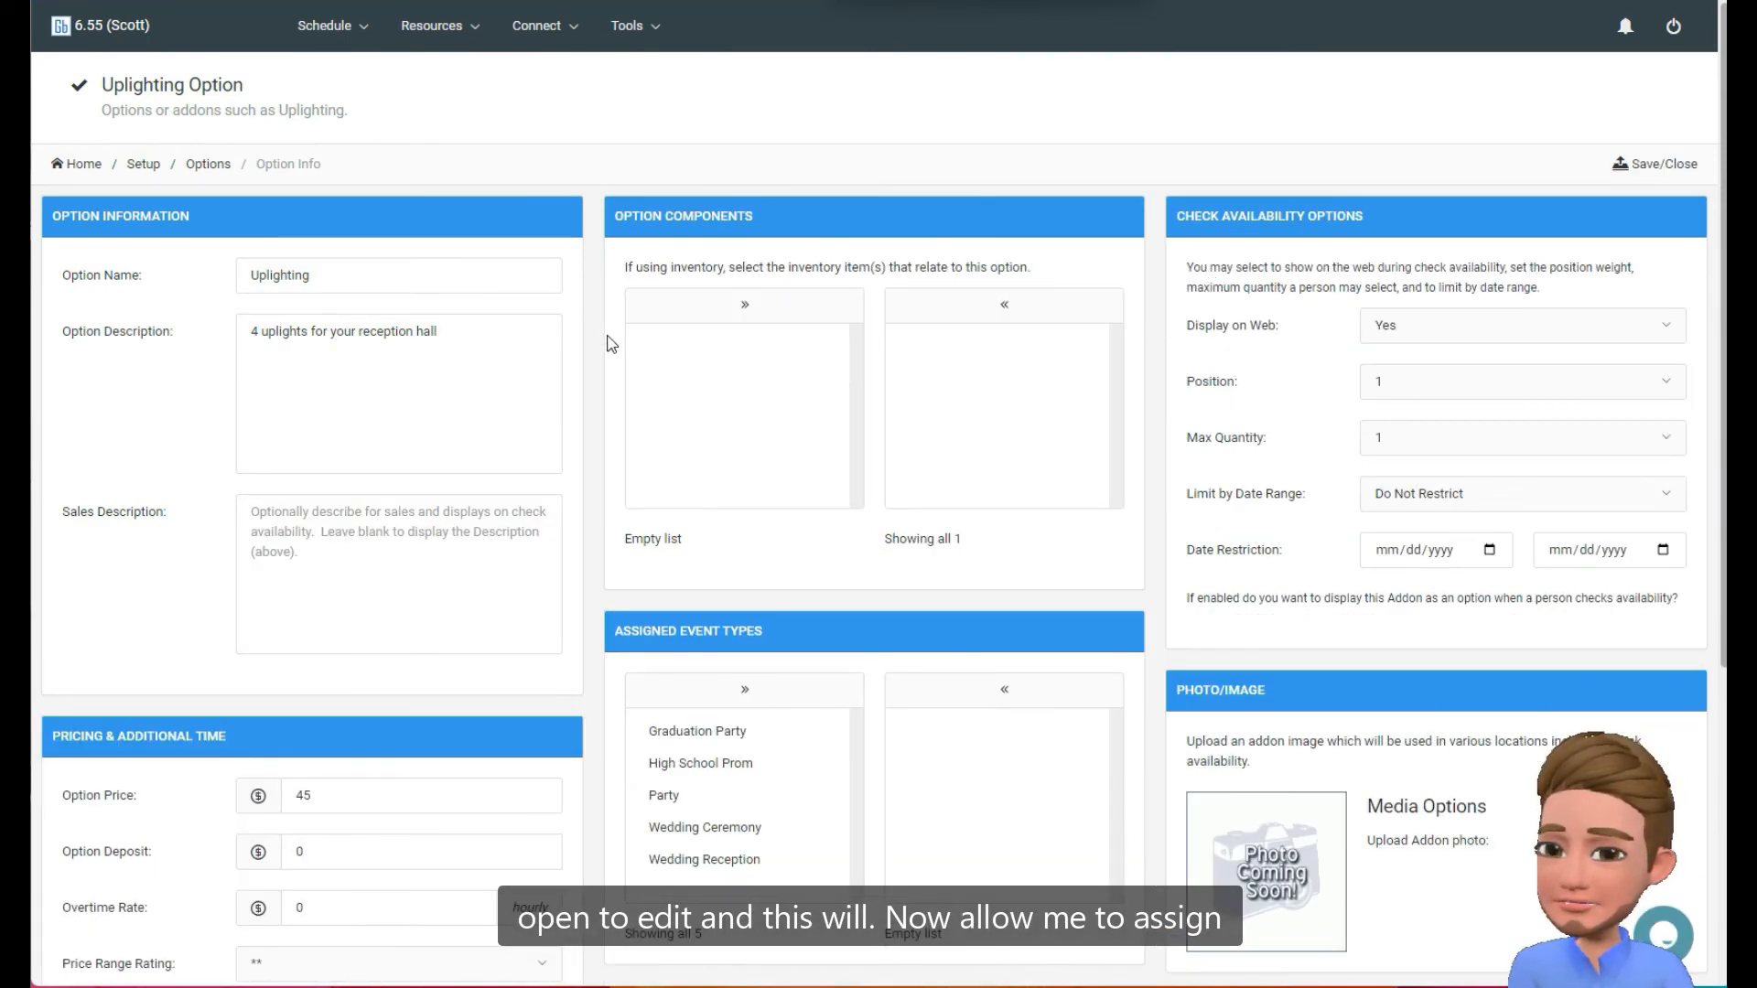
pyautogui.scroll(-3, 607, 341)
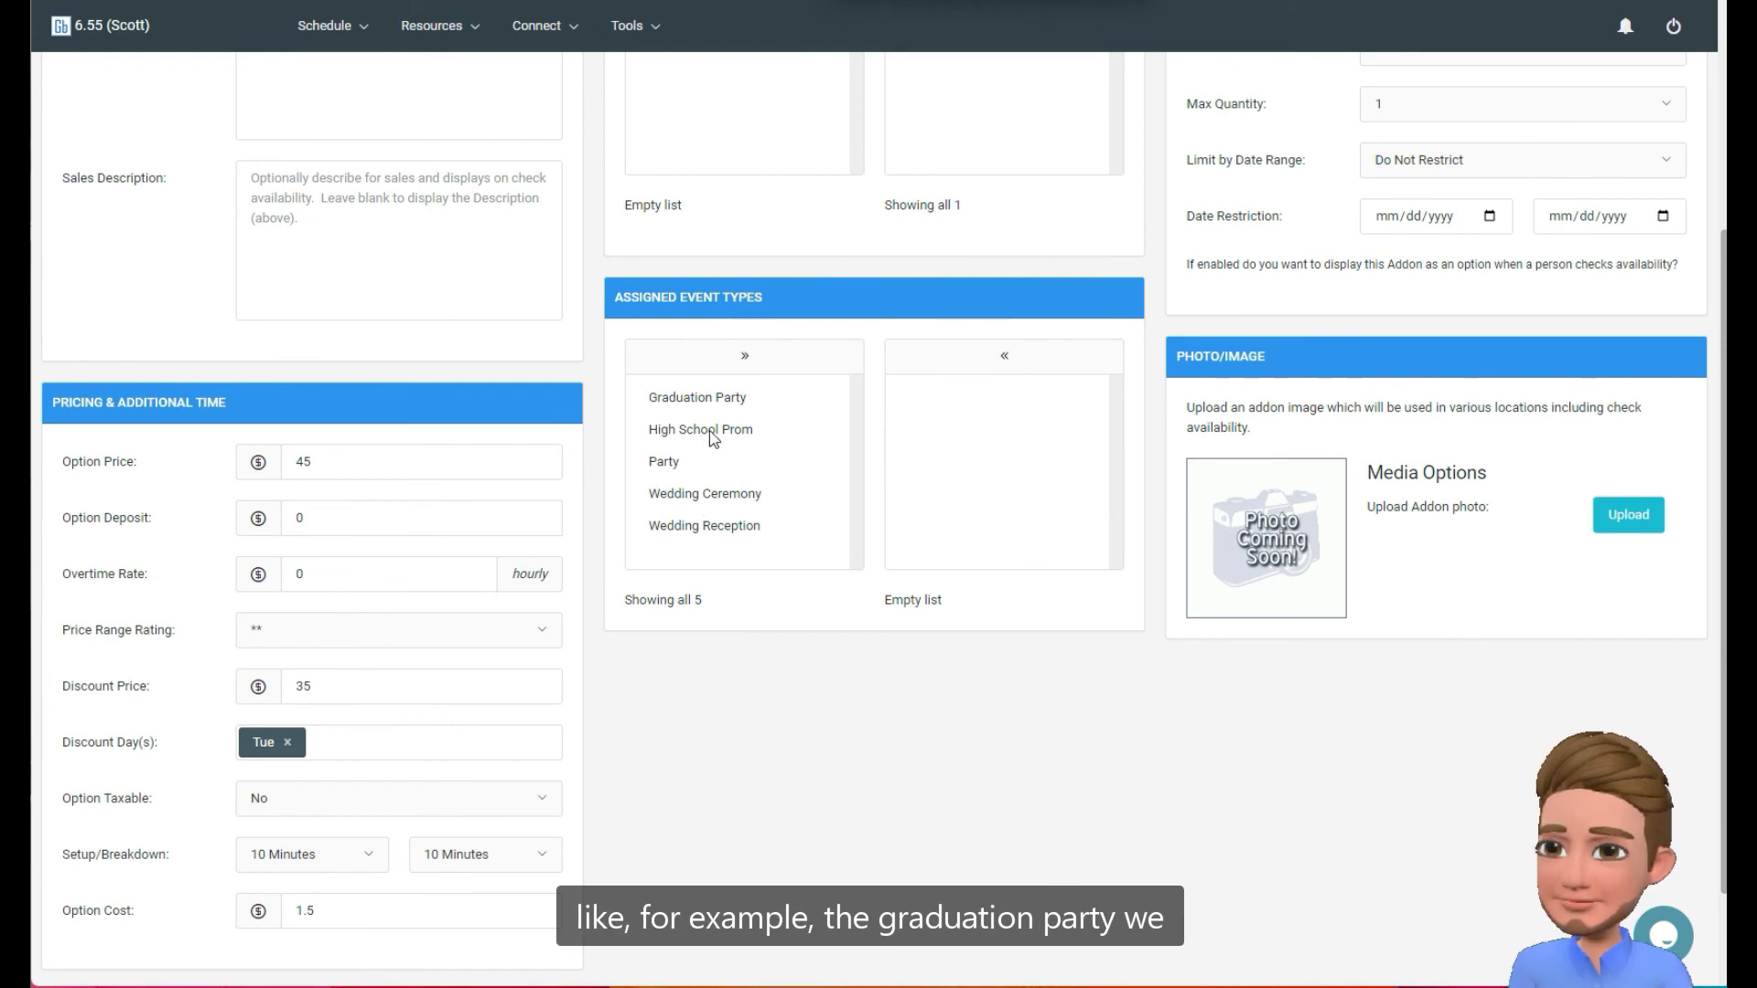
pyautogui.click(714, 403)
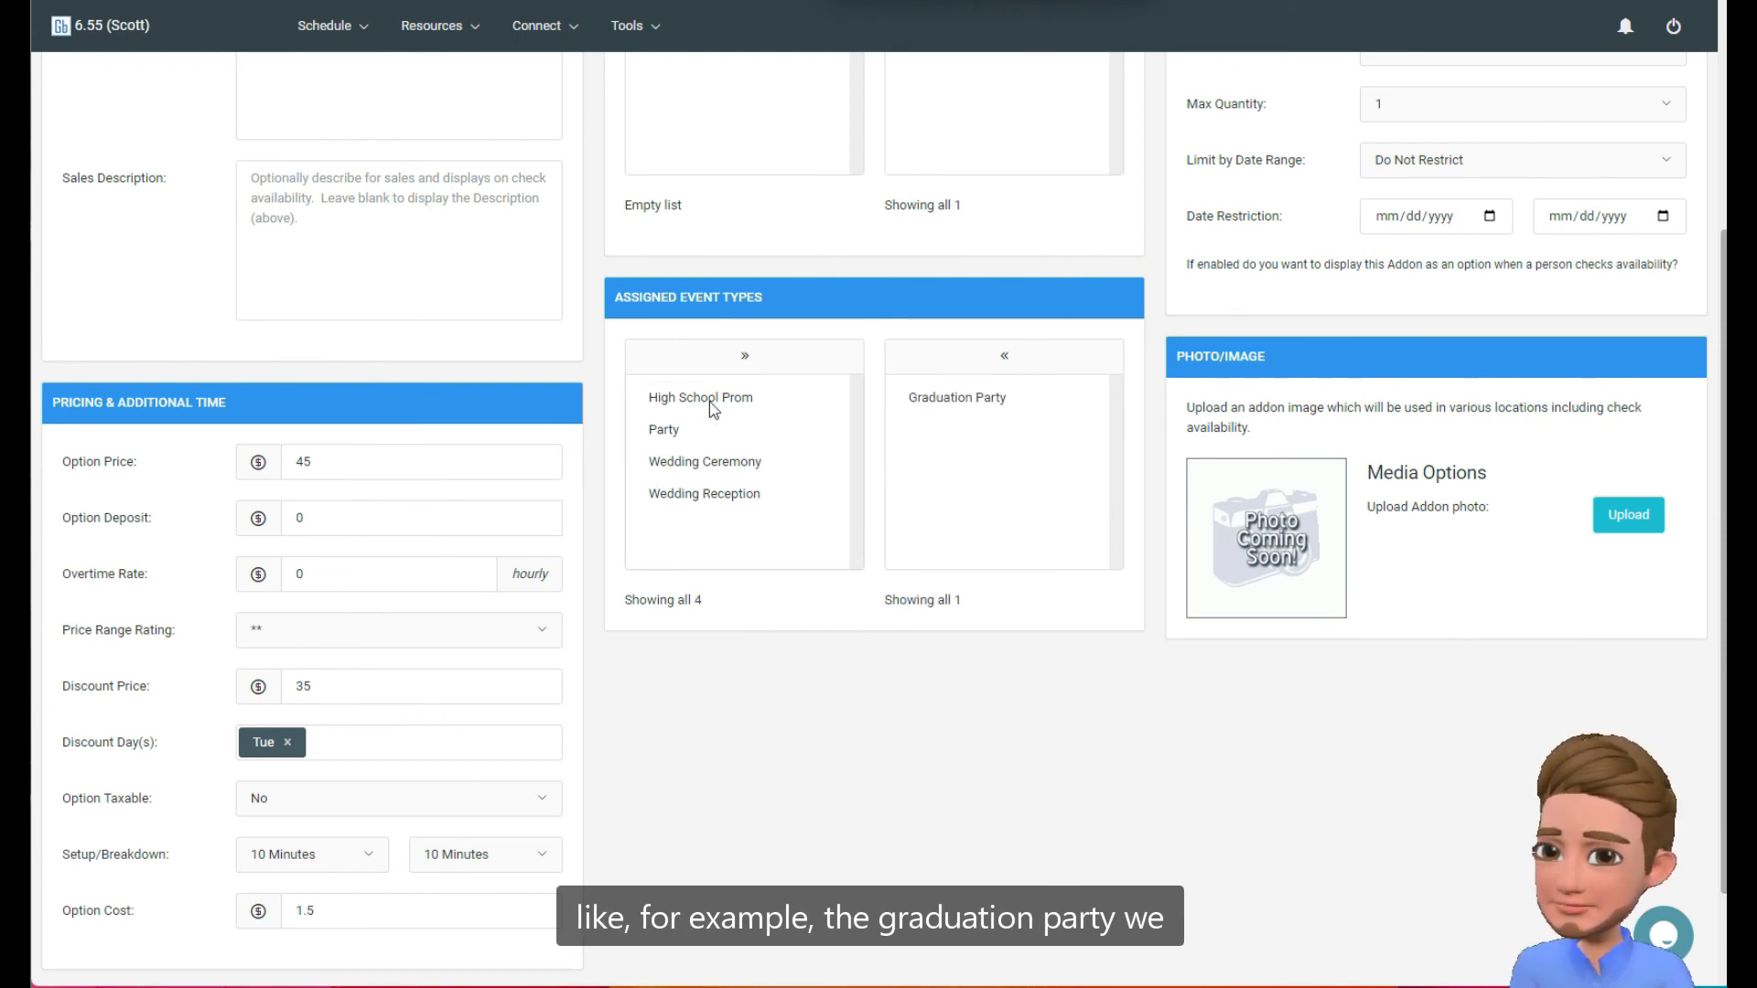
pyautogui.click(715, 466)
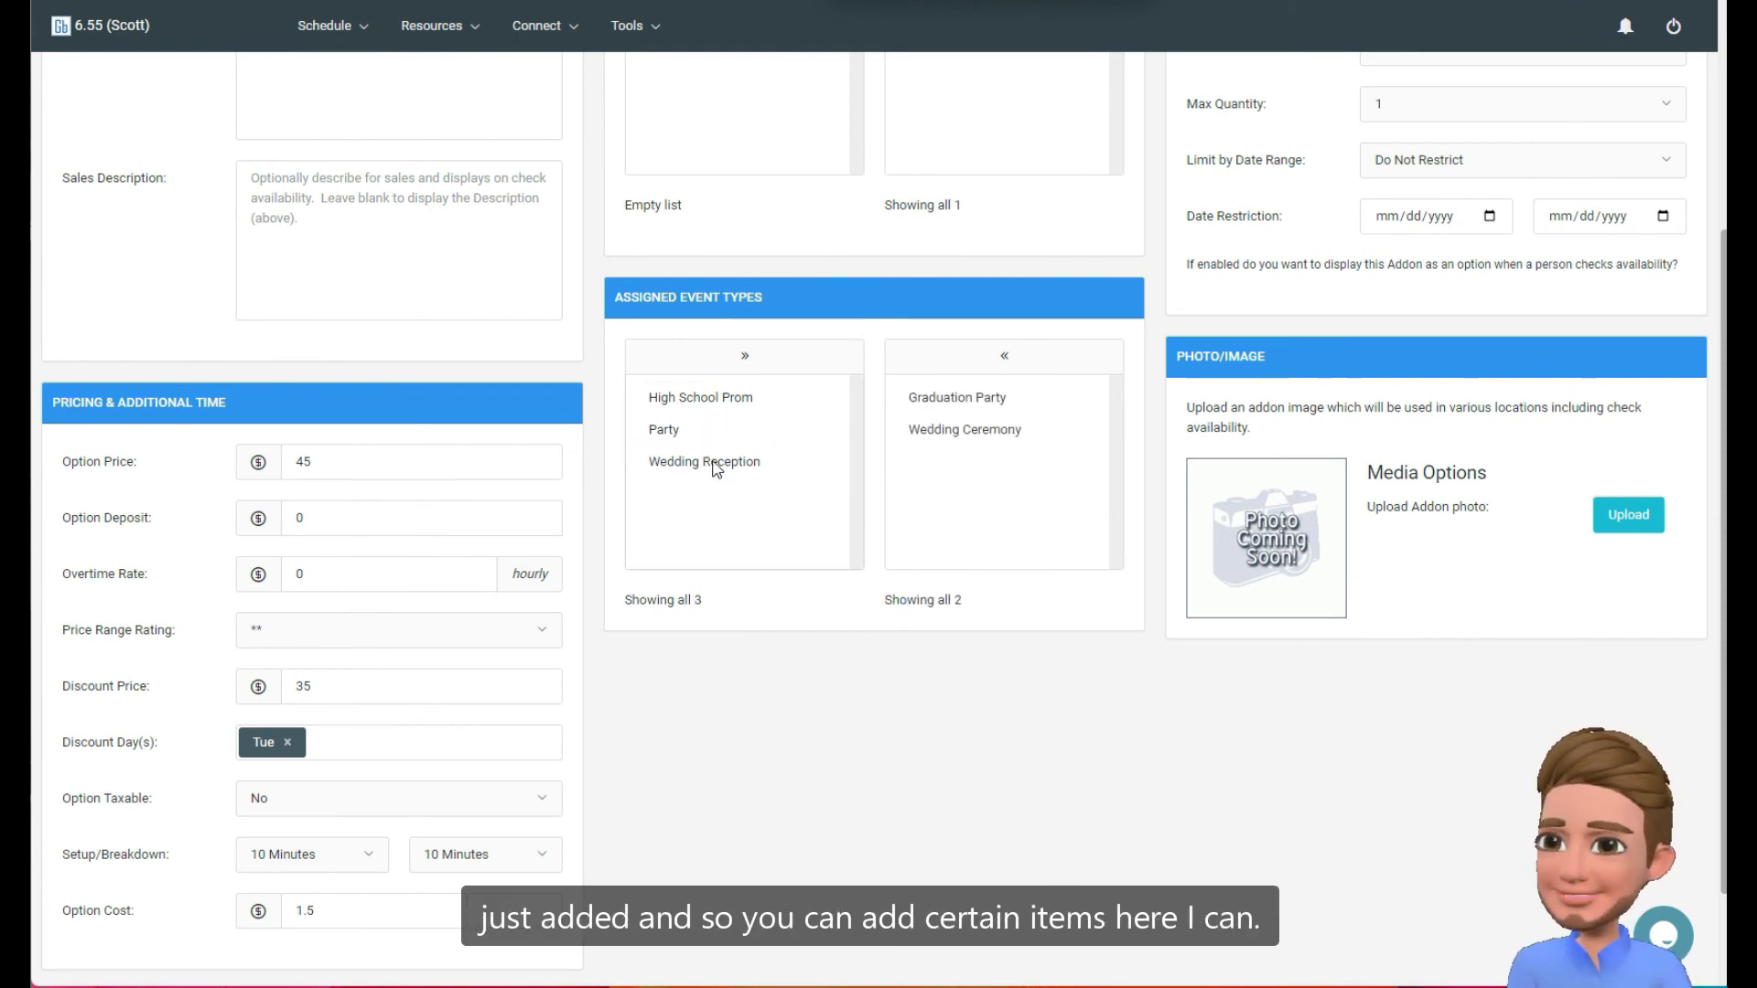
# View the upload choices for the addon photo without adding an image, and save and close the Uplighting option.
pyautogui.click(1634, 516)
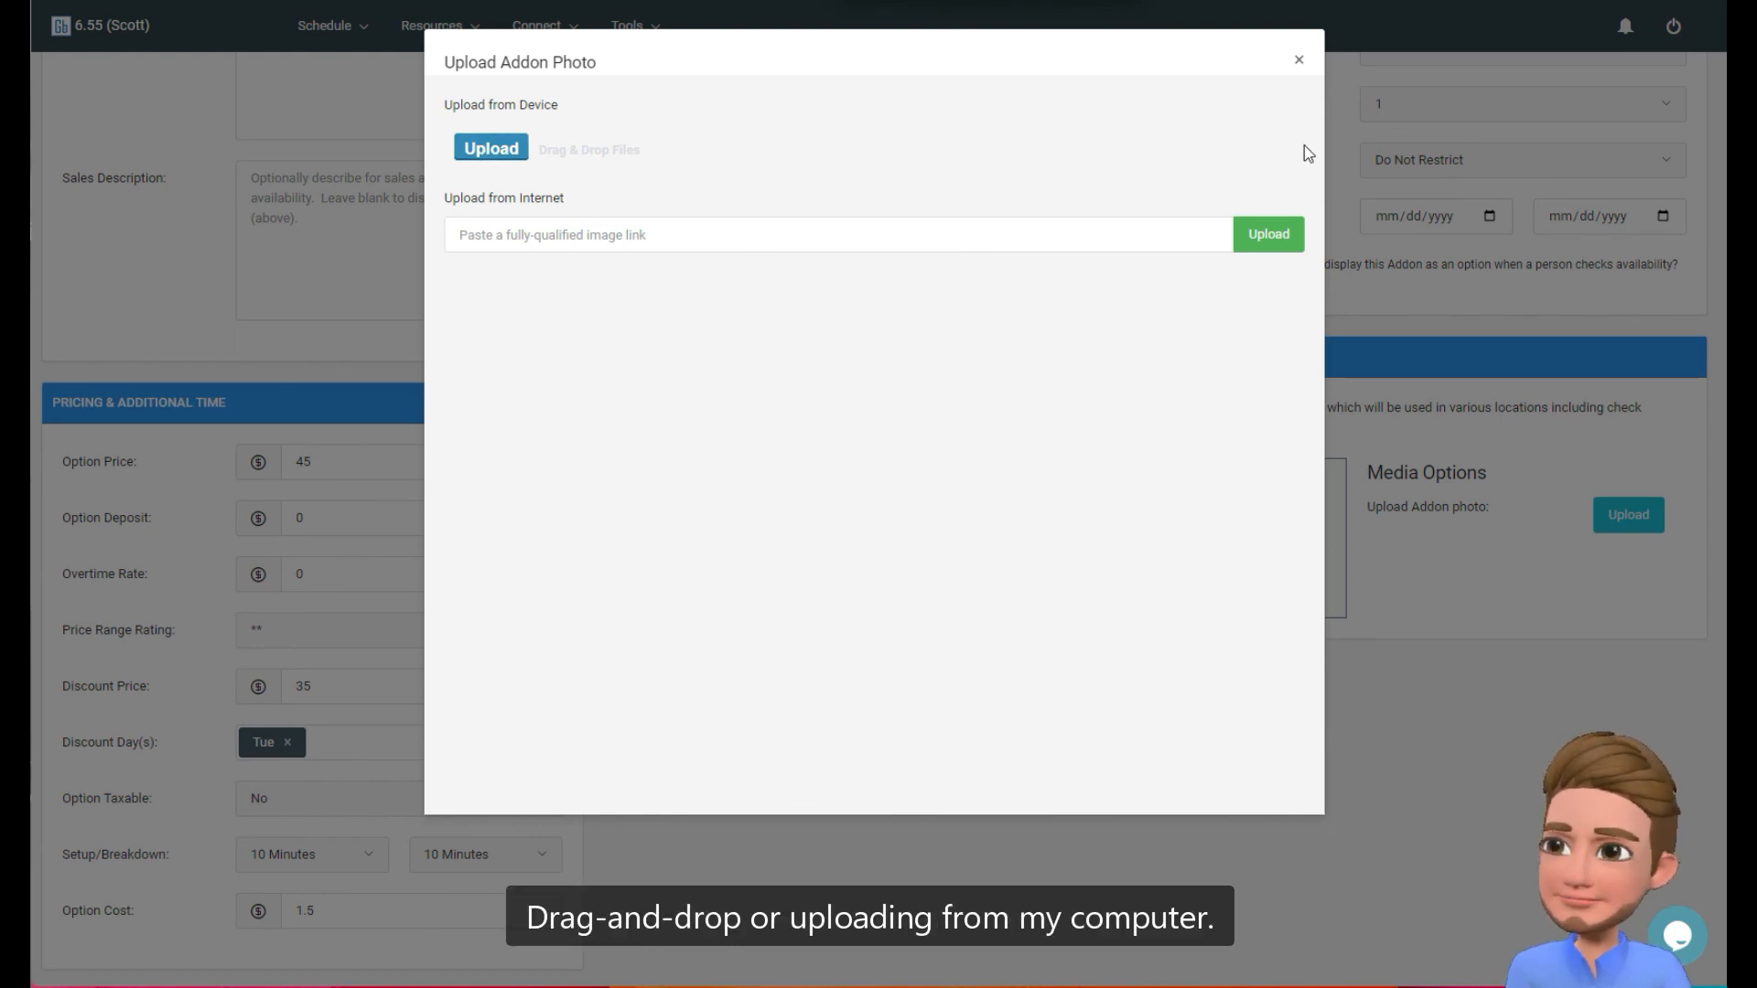
pyautogui.click(1298, 61)
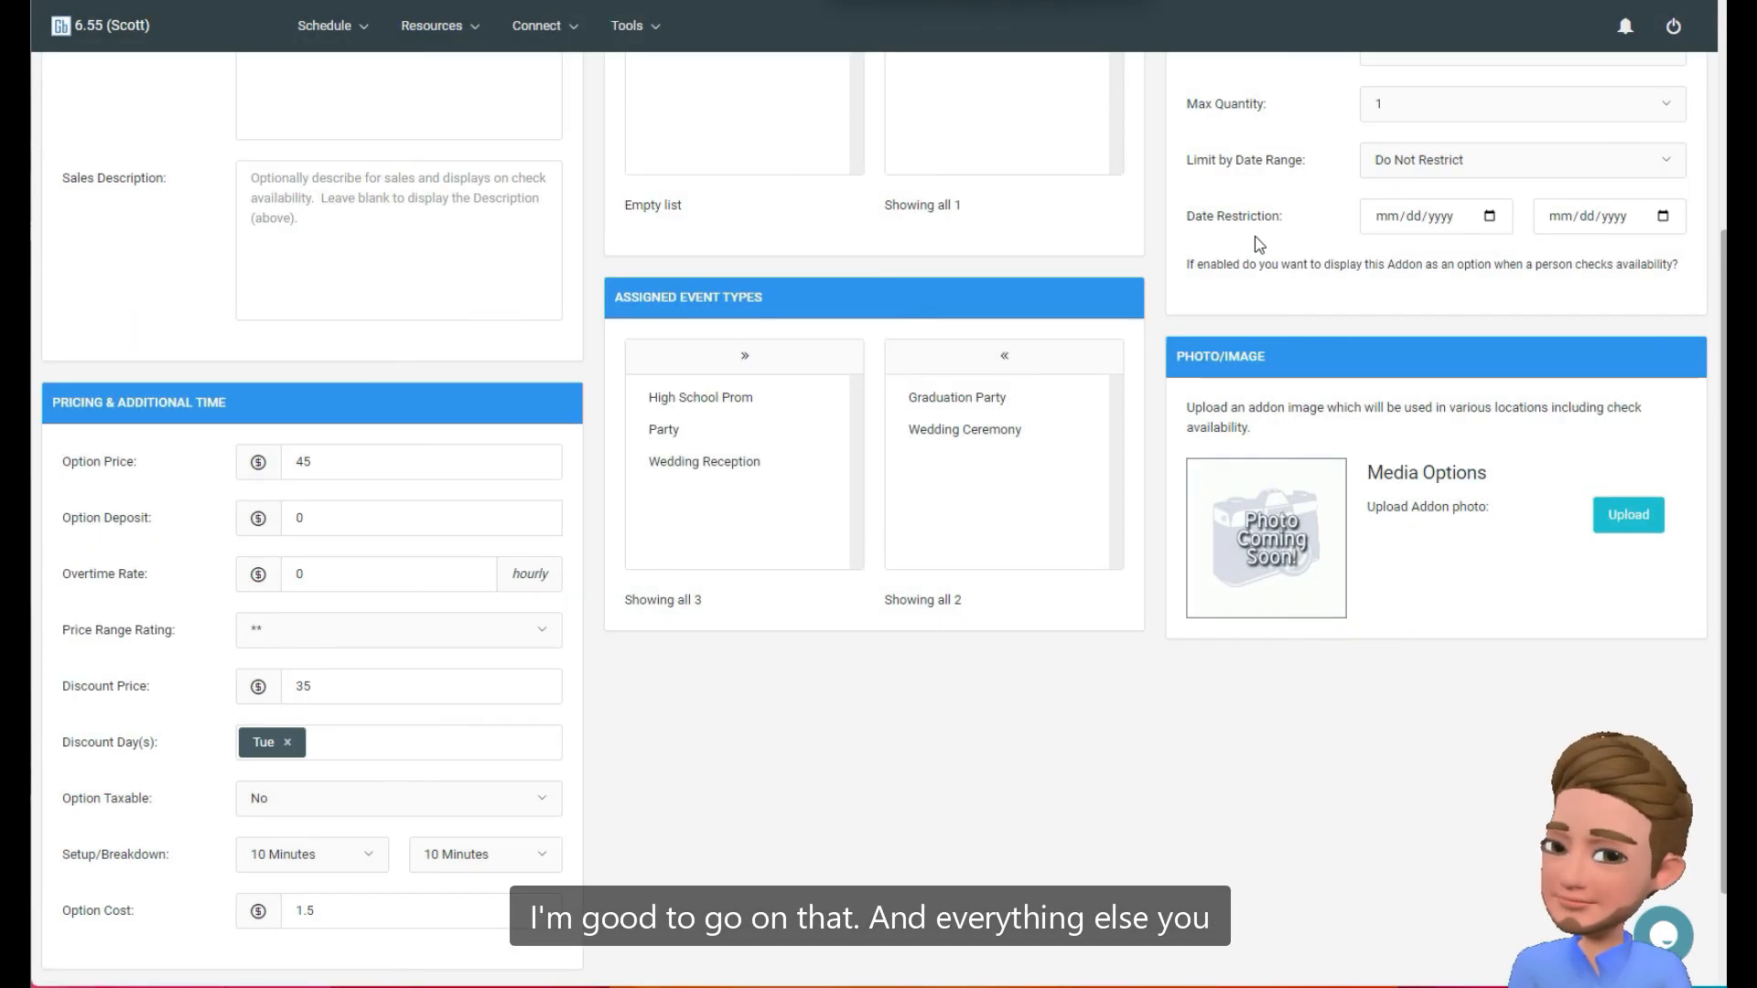
pyautogui.scroll(4, 1259, 244)
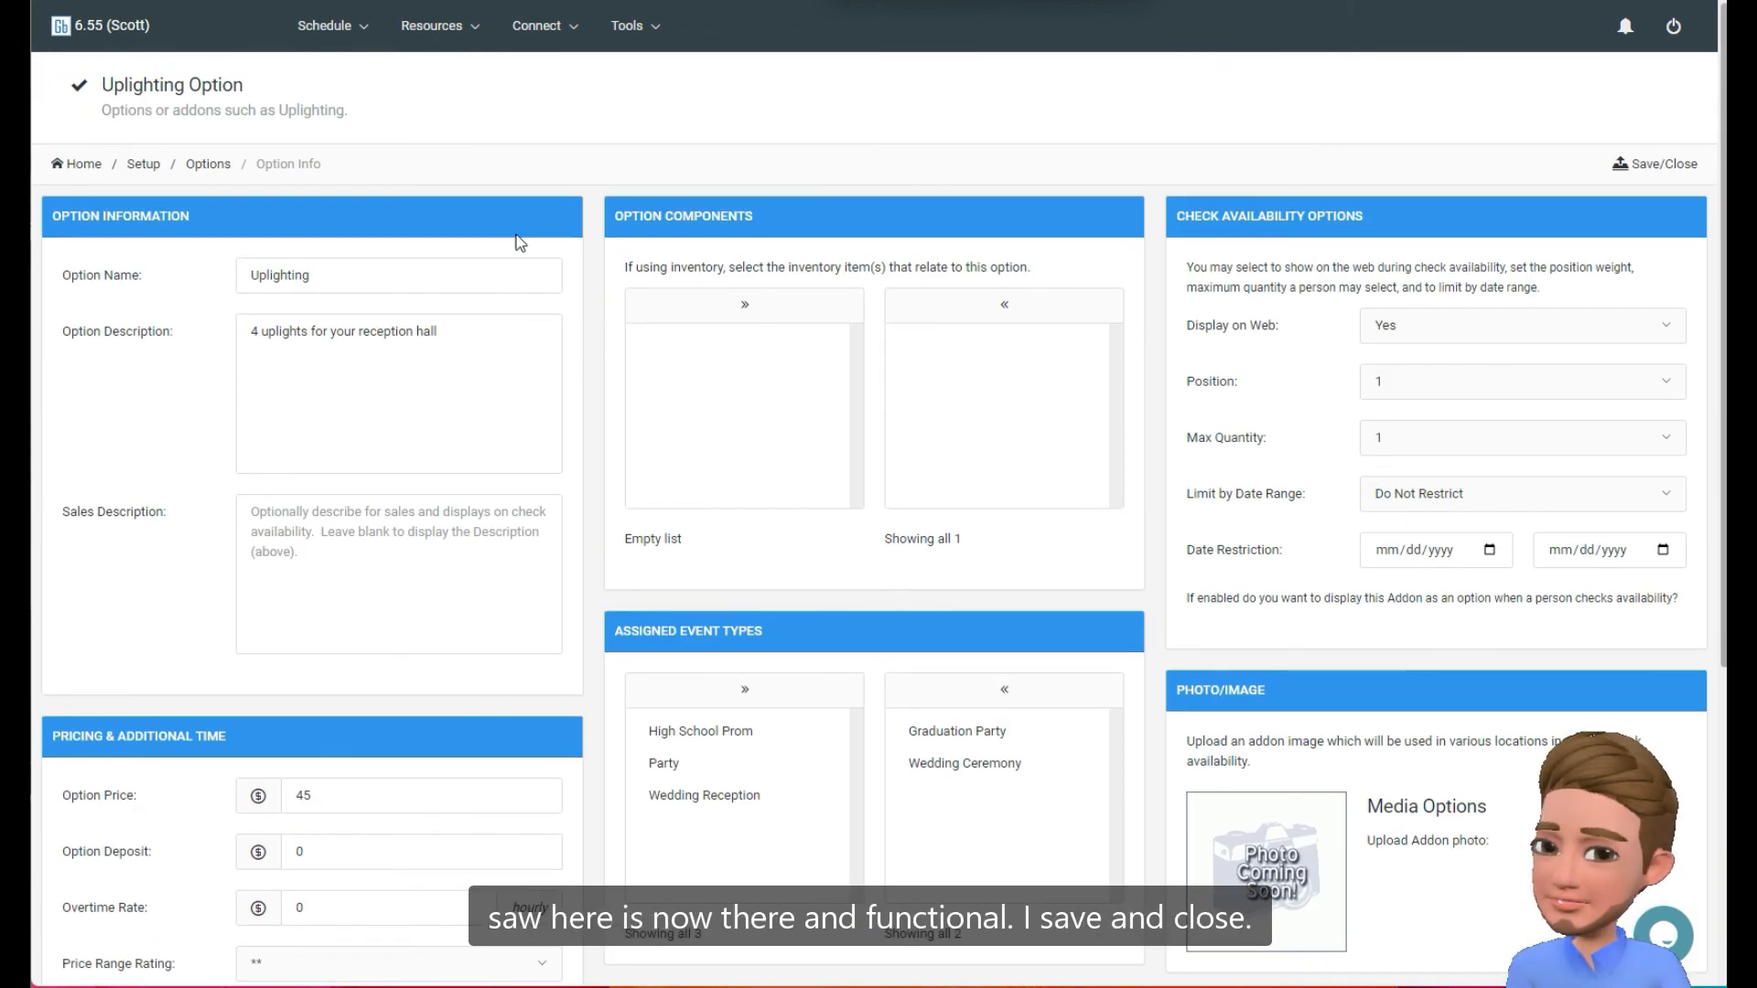
pyautogui.click(1647, 166)
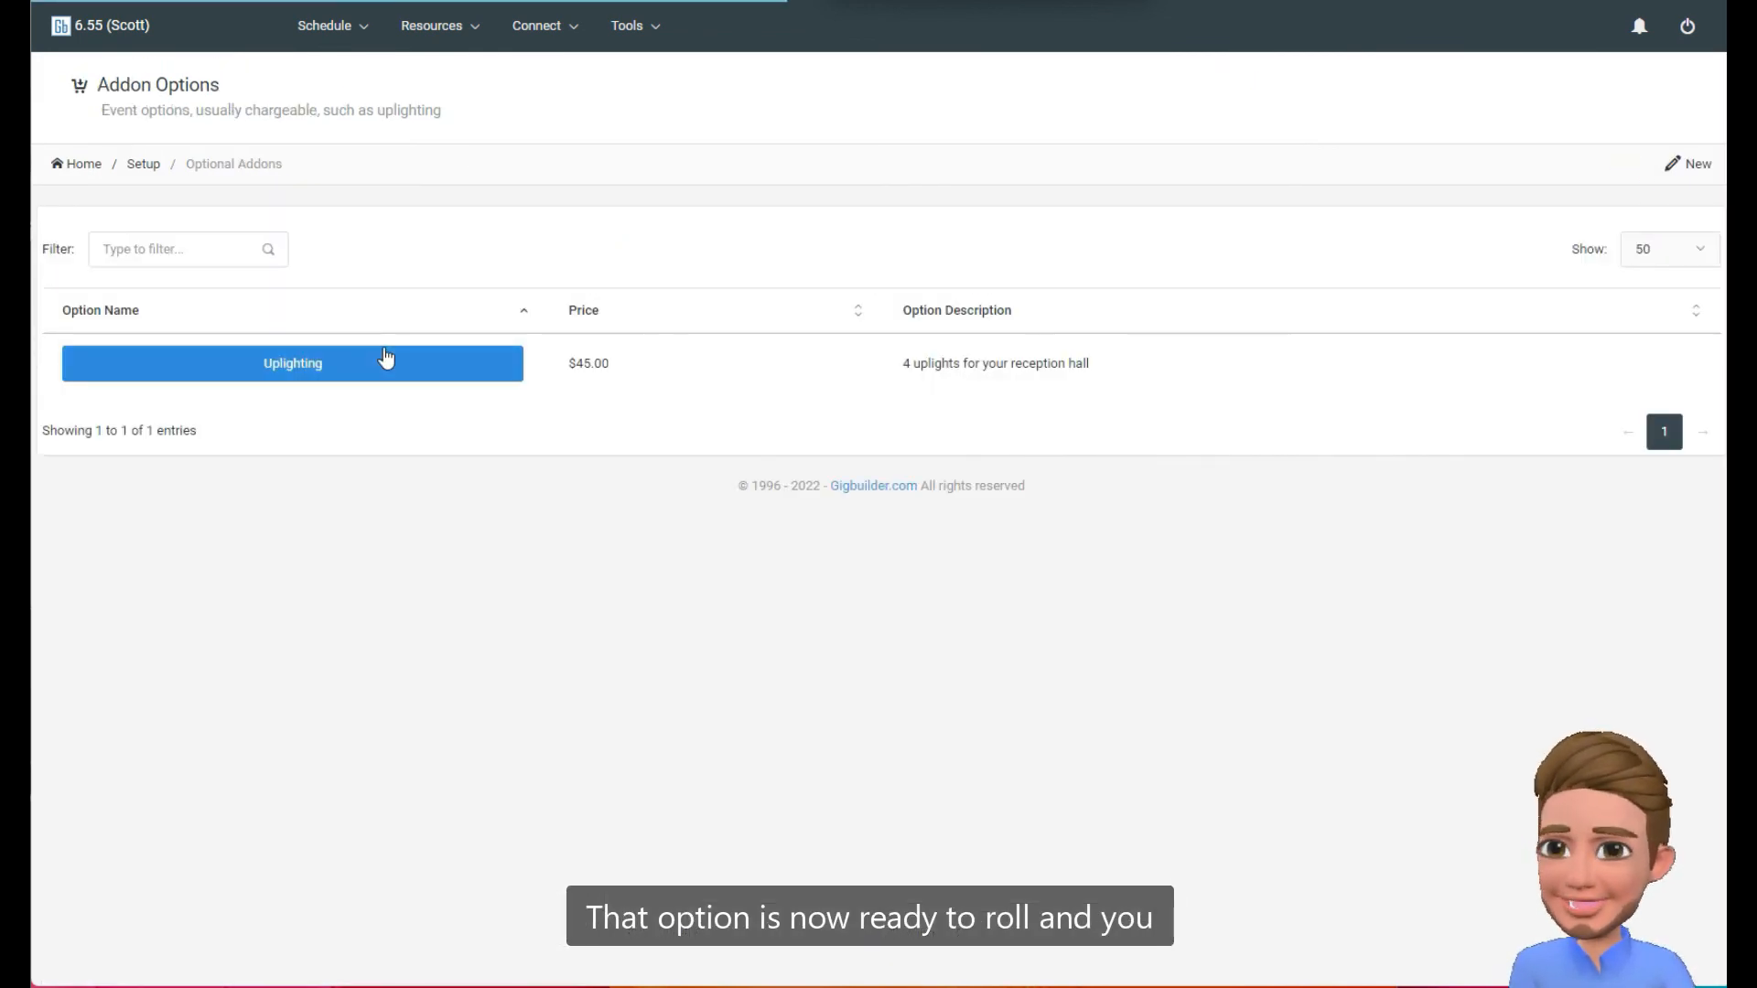